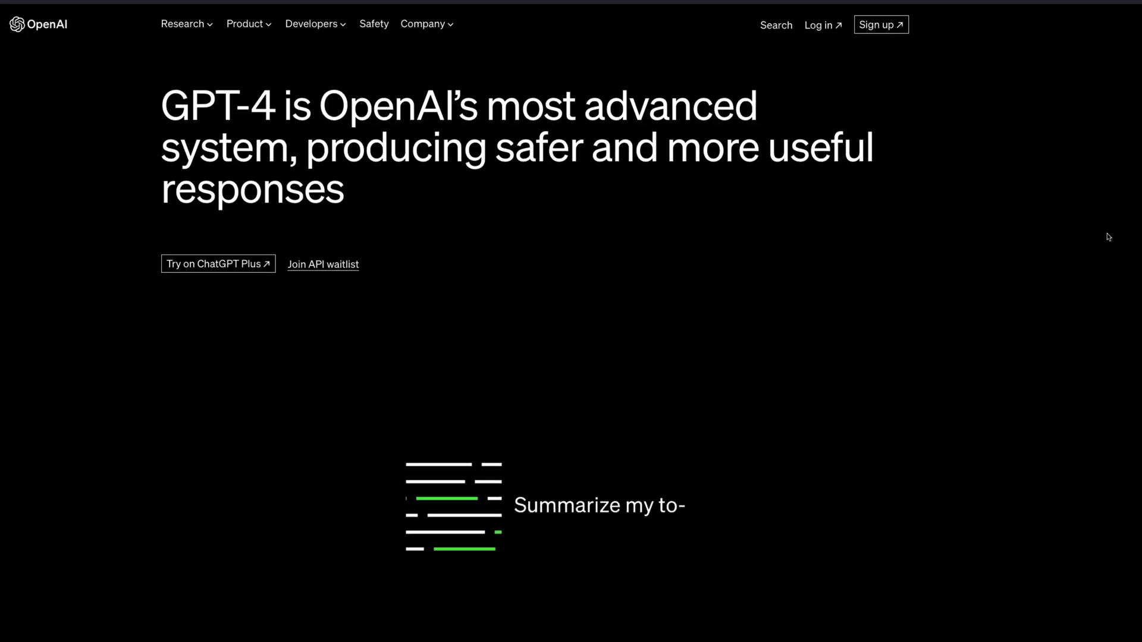
Scroll down through the ChatGPT page while setting up an empty GPT-4 chat.
scroll(1109, 236, down, 3)
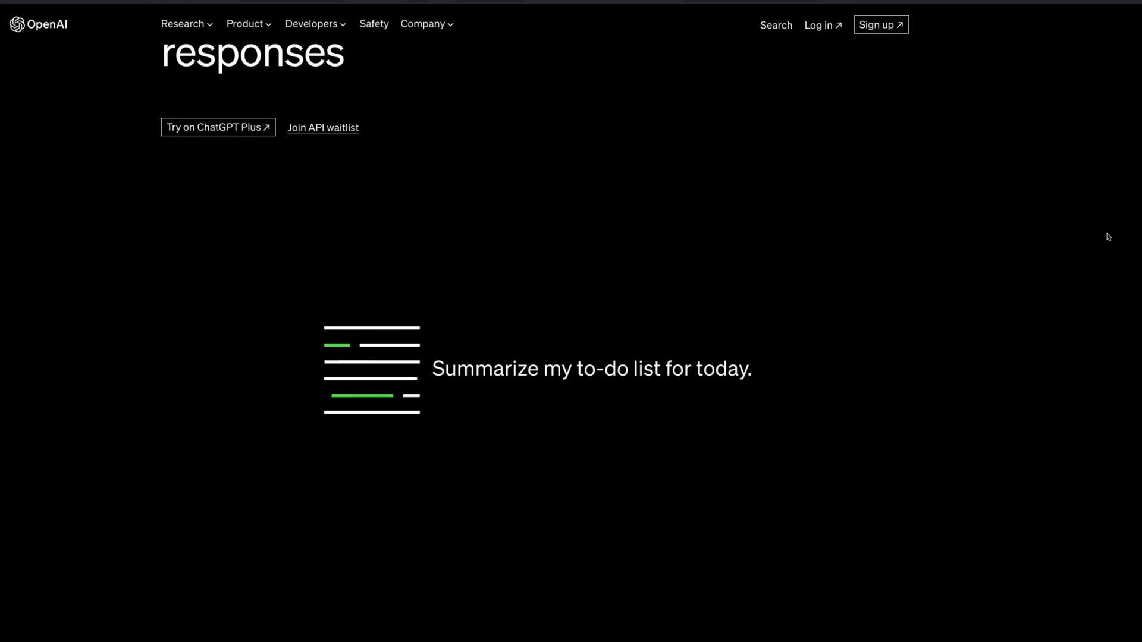
scroll(1108, 237, down, 1)
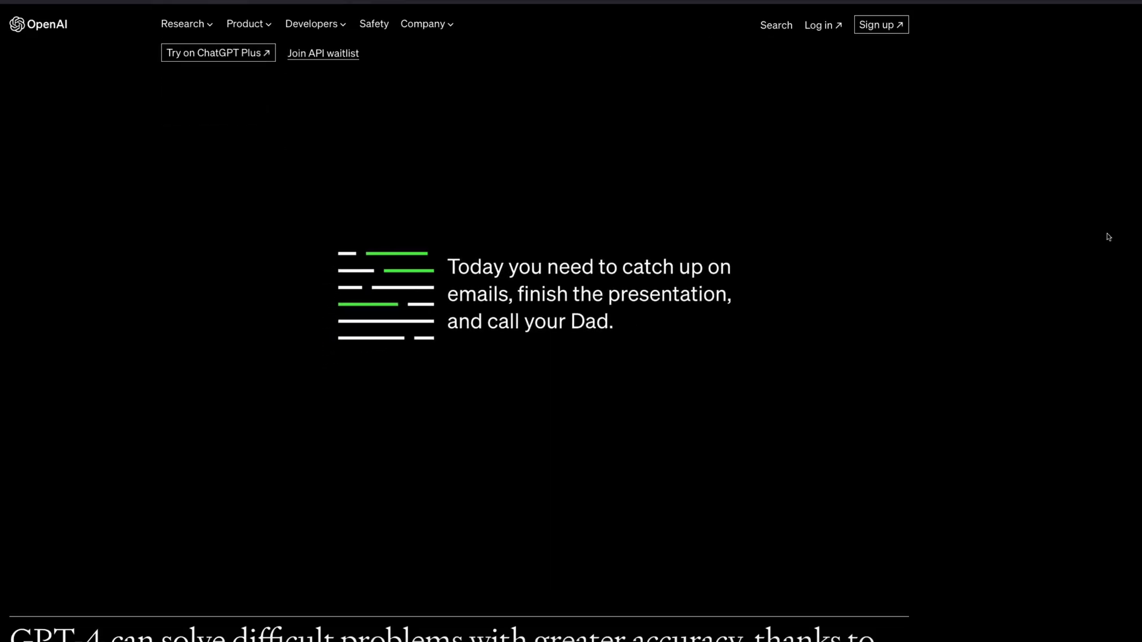
scroll(1108, 237, down, 2)
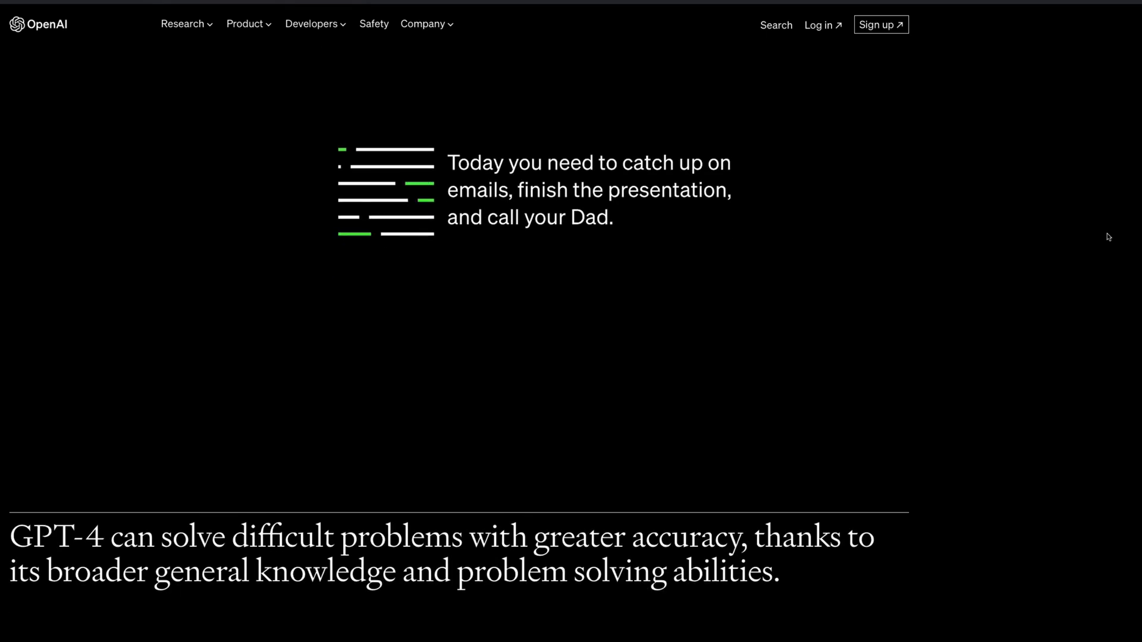
scroll(1108, 236, down, 3)
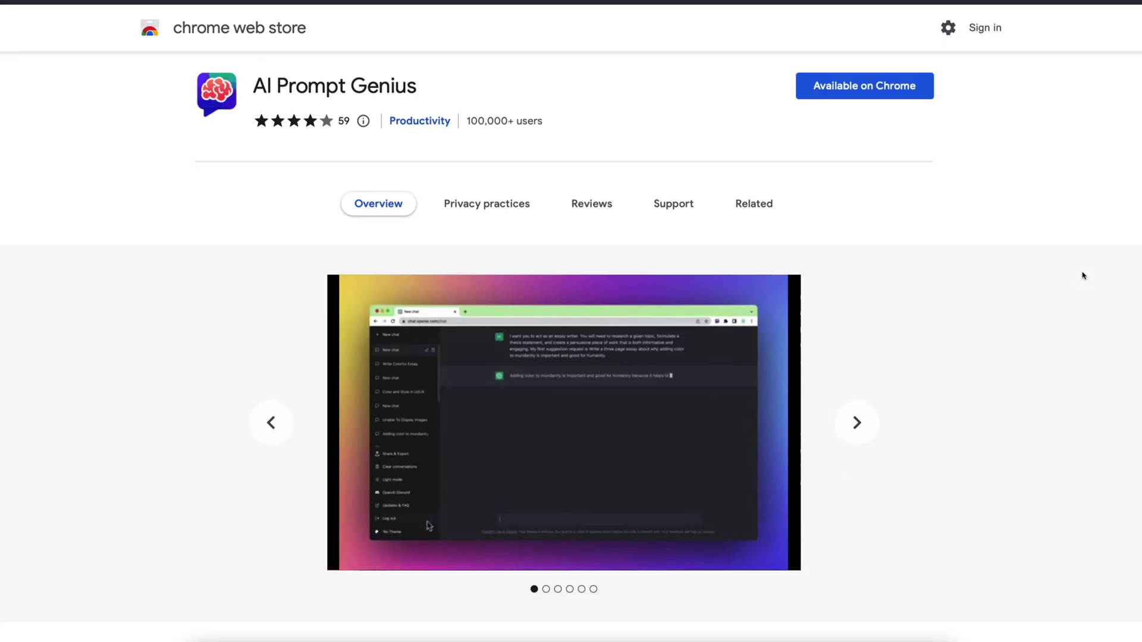
scroll(1083, 275, down, 3)
scroll(1083, 275, down, 5)
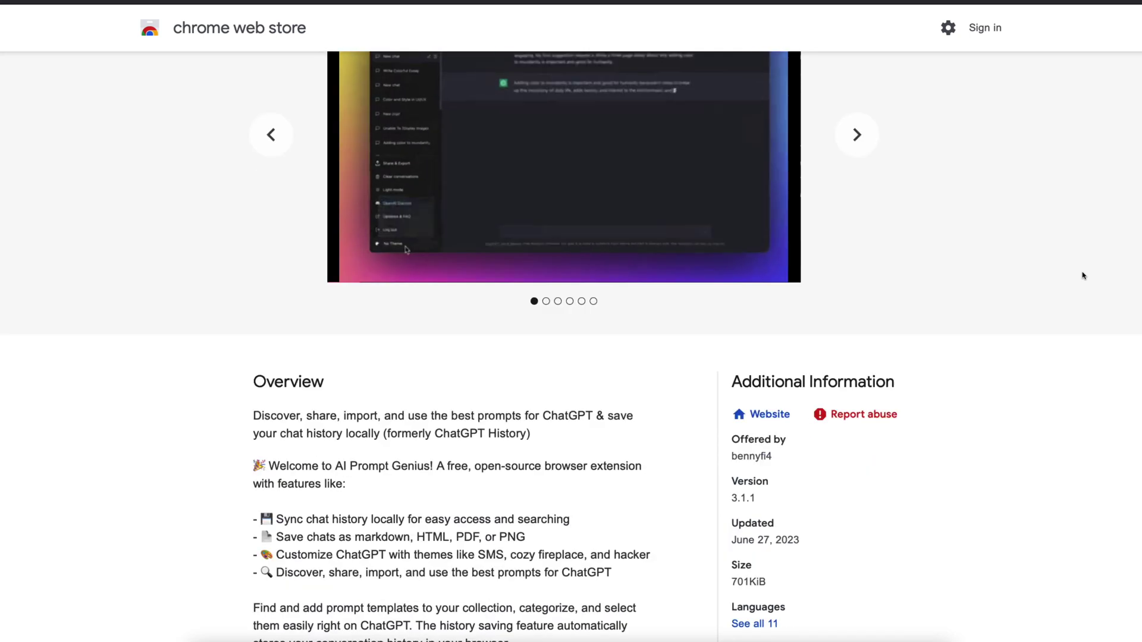
scroll(1082, 275, down, 5)
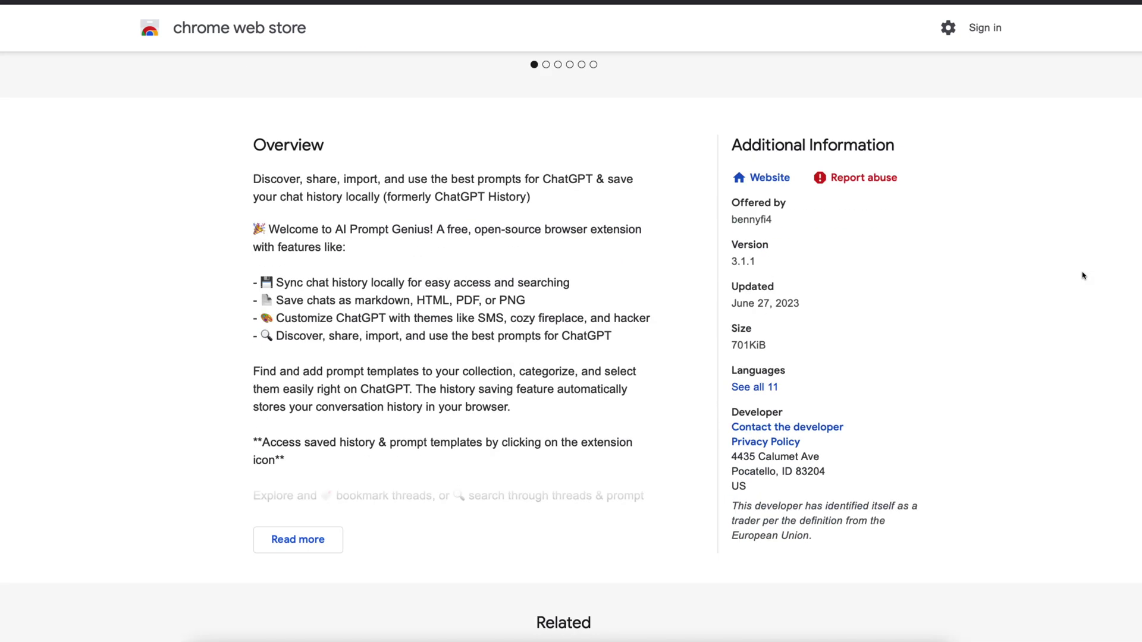
scroll(1082, 283, down, 1)
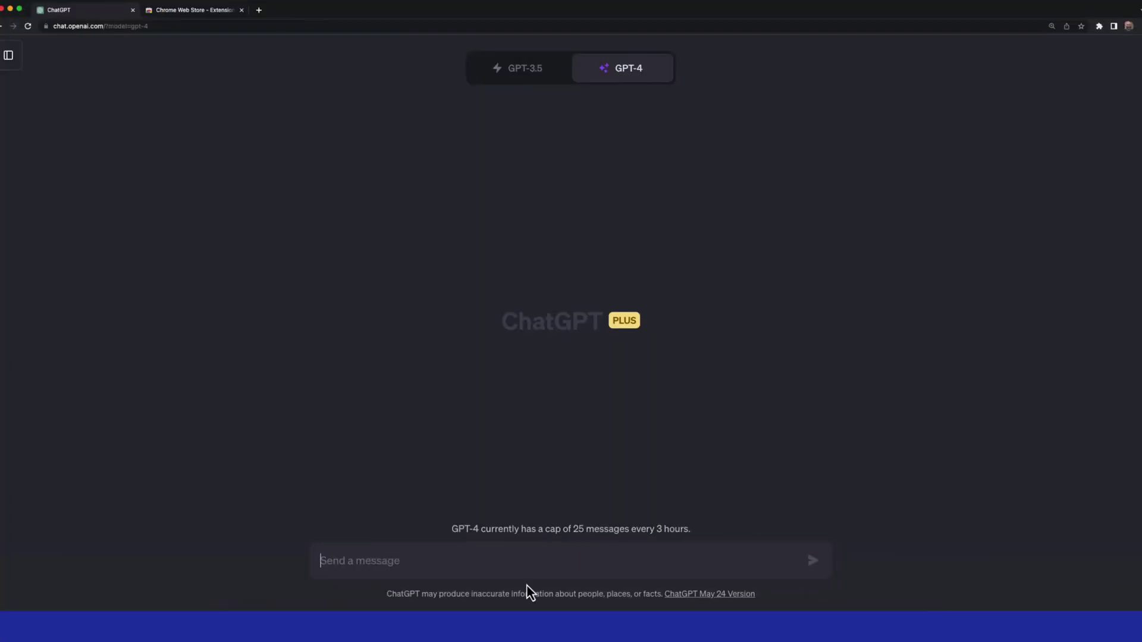
Paste the saved world-building prompt and send it to GPT-4 for a 5e campaign setting.
key(super+v)
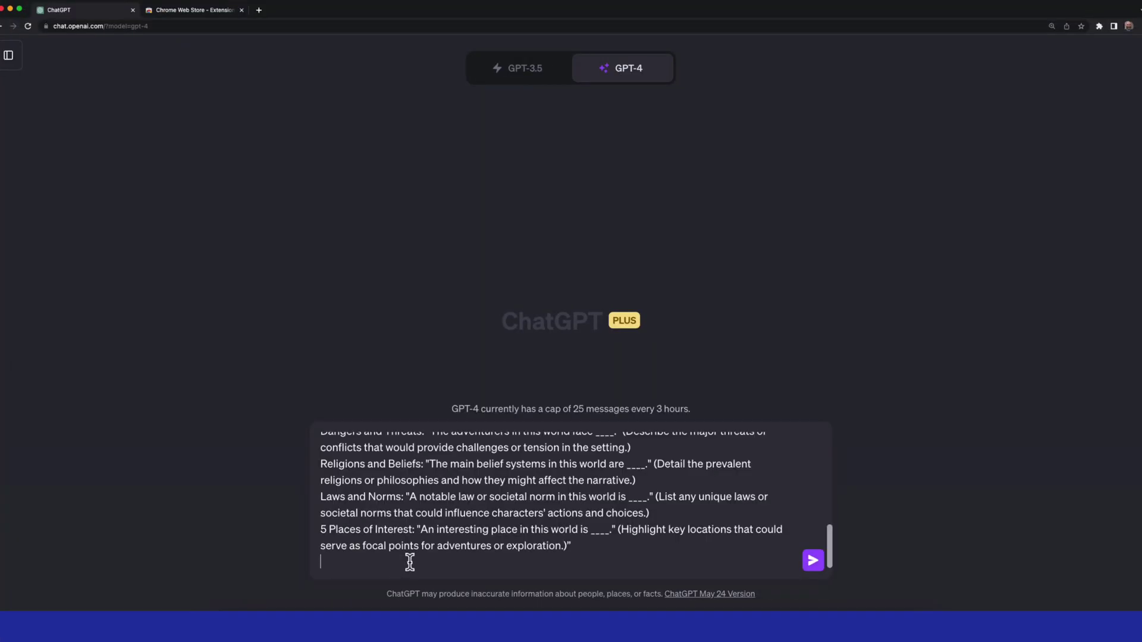
key(Return)
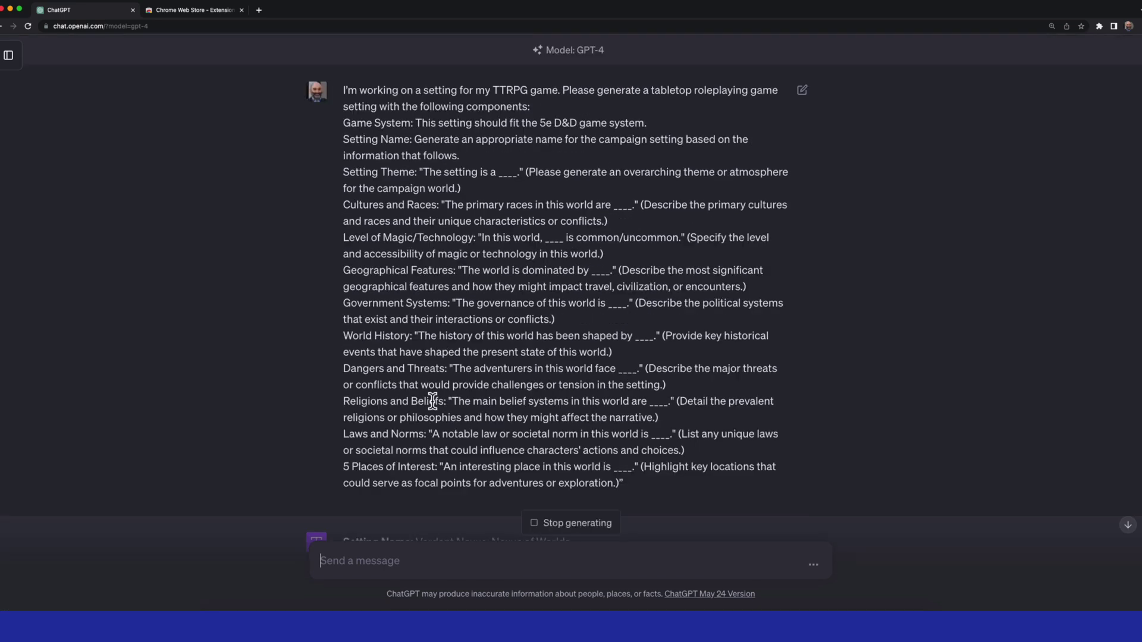
scroll(464, 394, down, 4)
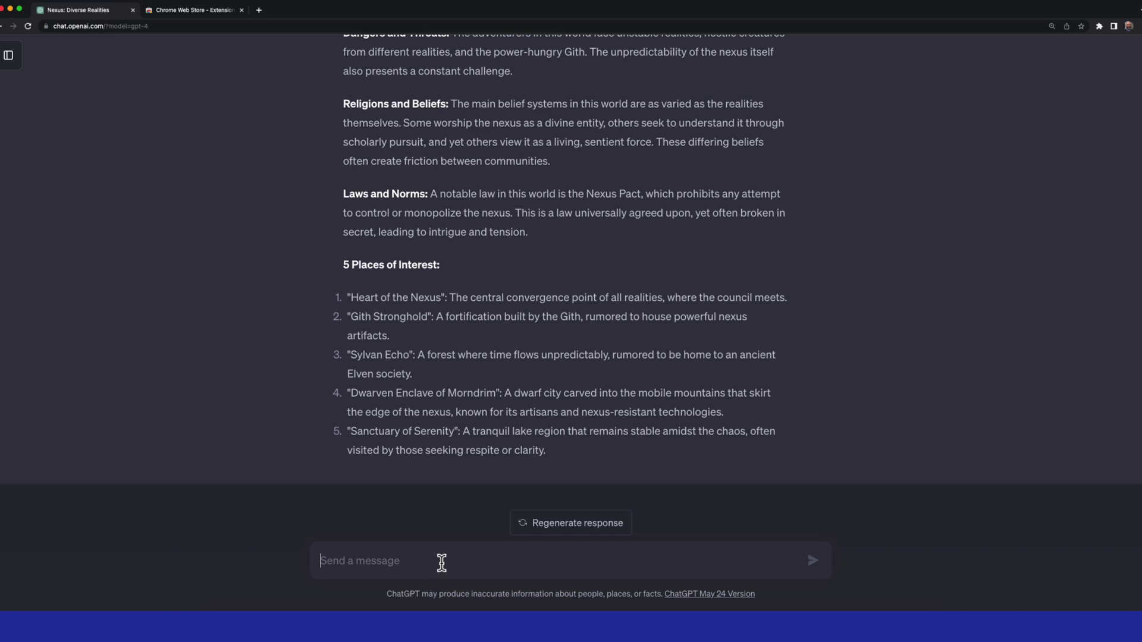
Send the campaign teaser prompt with 'Verdant Nexus: Nexus of Worlds' replacing the Setting Name placeholder.
text(Based on the setting of "Setting Name", generate a campaign teaser that introduces potential players to this new world. This teaser should touch on the unique features of the setting, hint at the kind of adventures that await, and provide a taste of the overarching story or conflicts.)
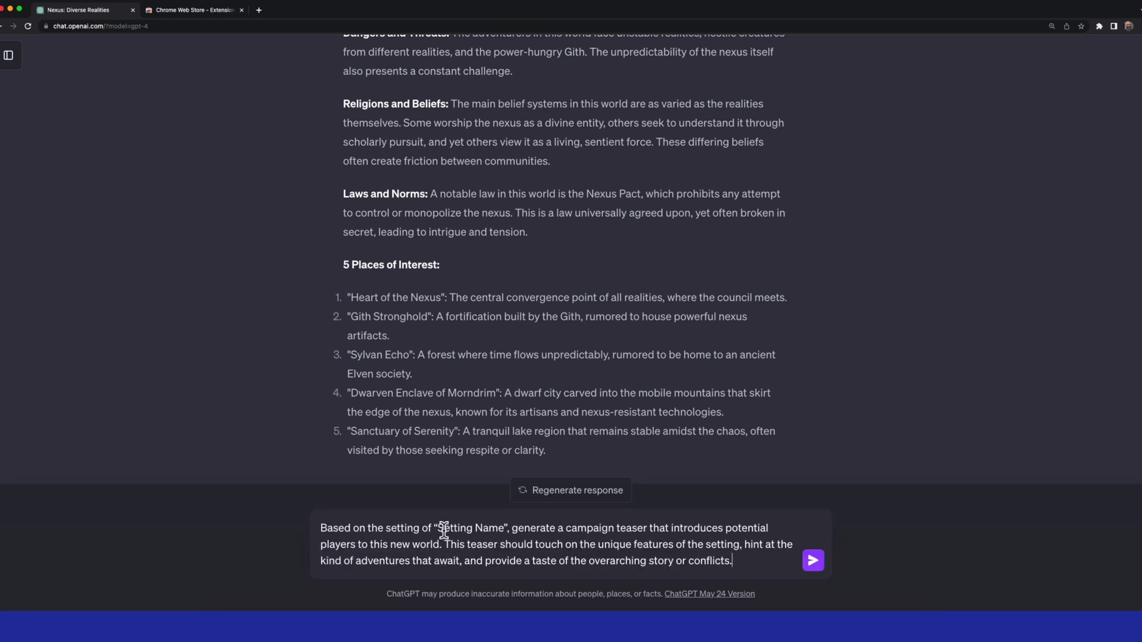
scroll(434, 396, up, 15)
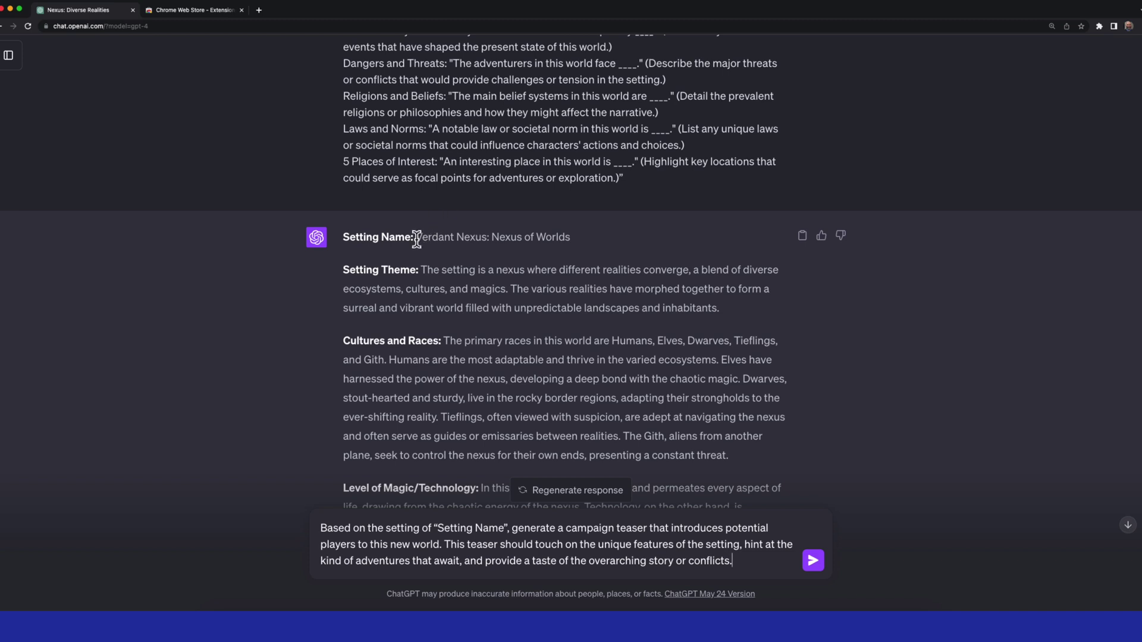
drag(416, 238, 561, 238)
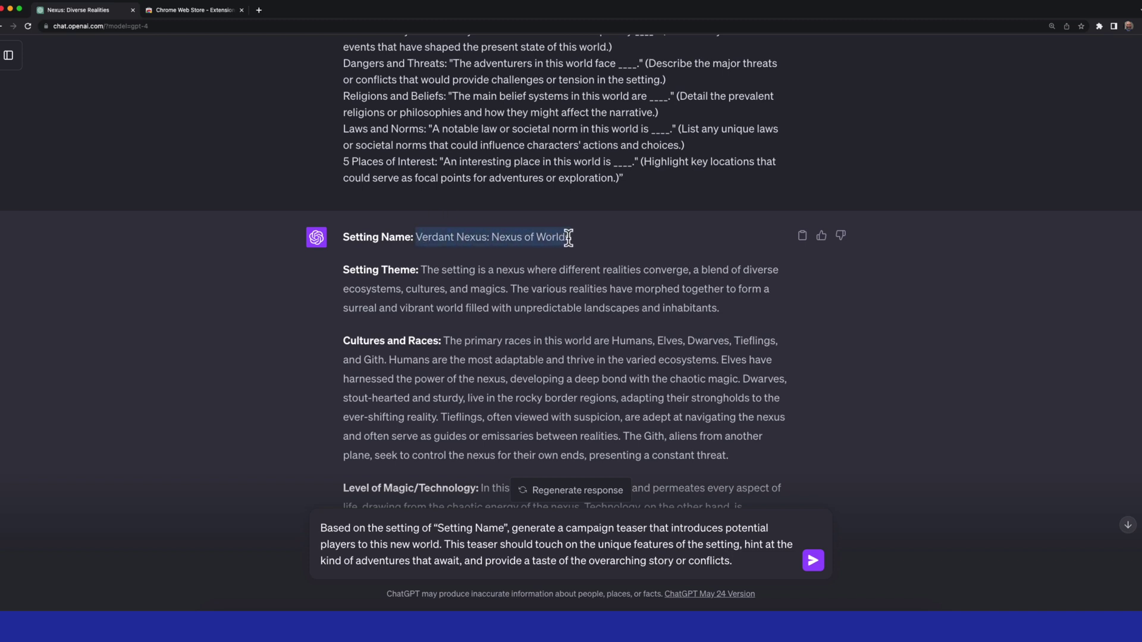
click(458, 546)
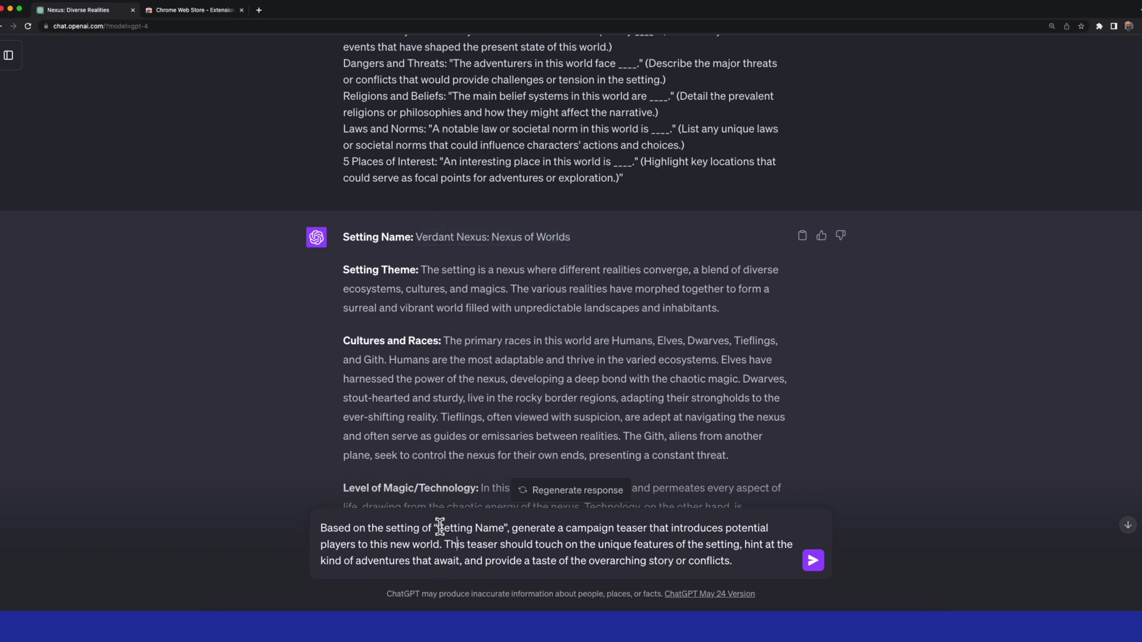
drag(458, 527, 501, 528)
text(Verdant Nexus: Nexus of Worlds)
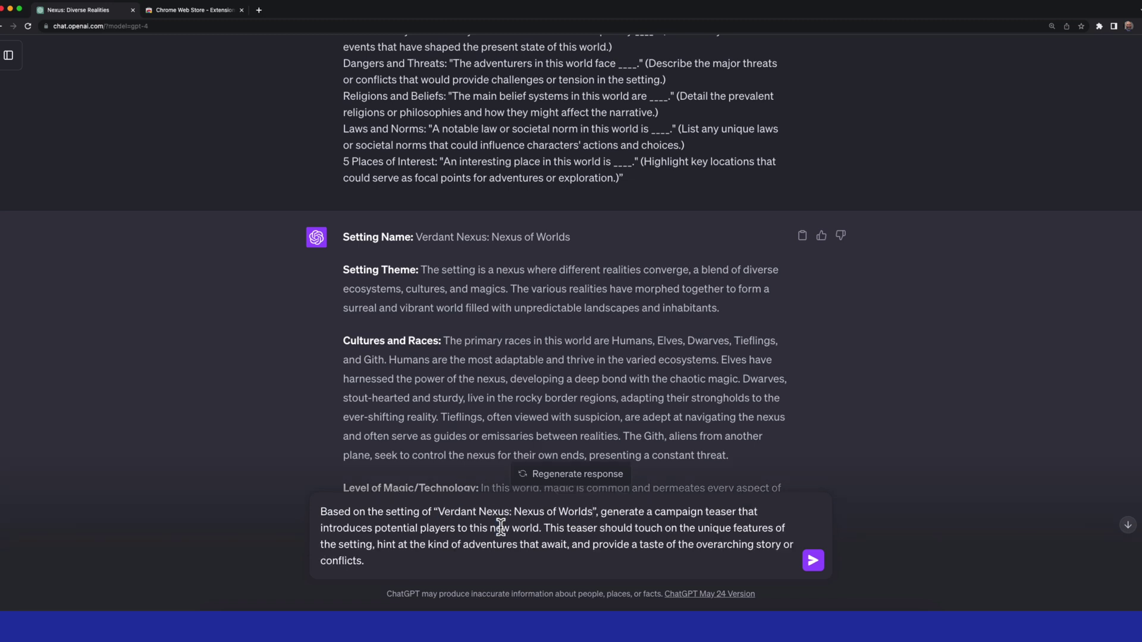
key(Return)
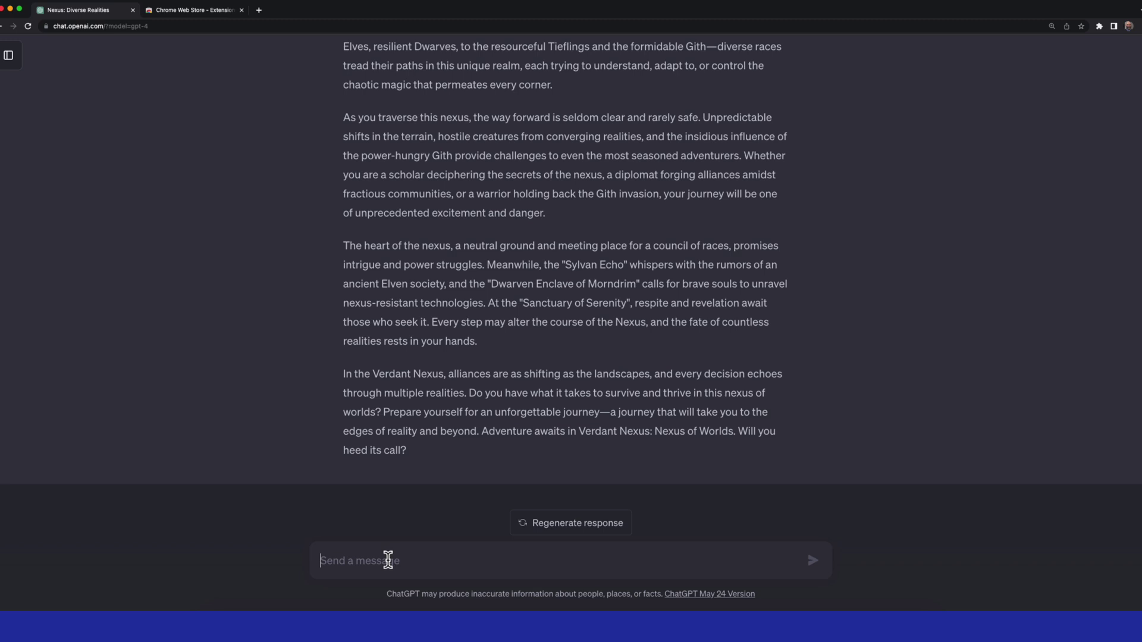
Paste the saved location generator prompt into the ChatGPT message box.
key(super+v)
Replace the Location Name placeholder with 'Heart of the Nexus' and send the location prompt.
key(BackSpace)
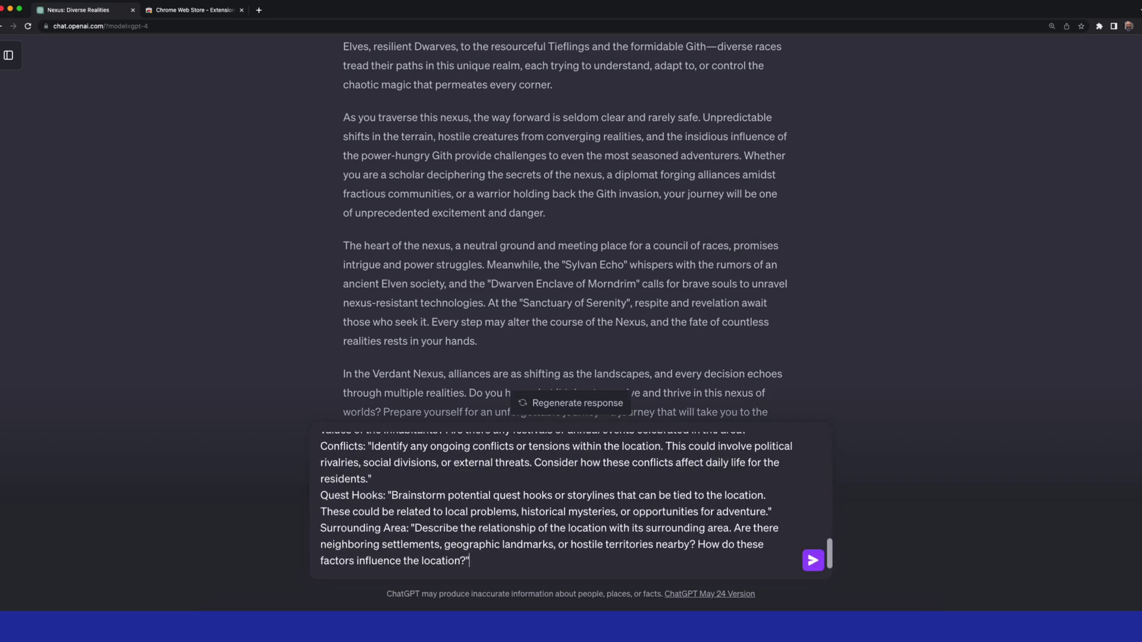
scroll(553, 552, up, 10)
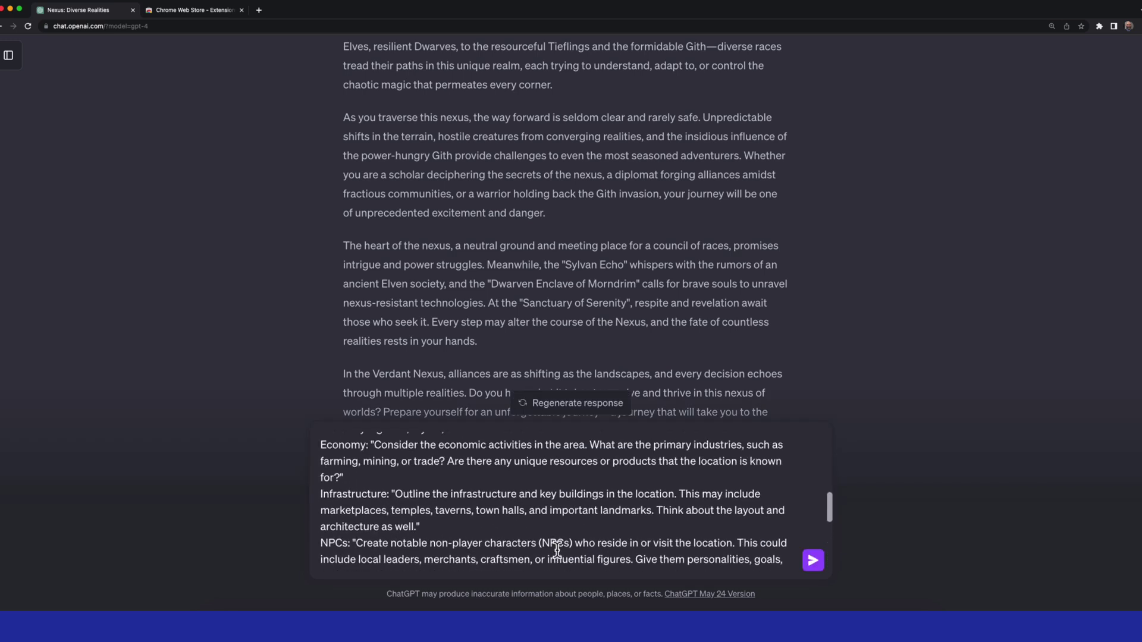
scroll(557, 548, up, 10)
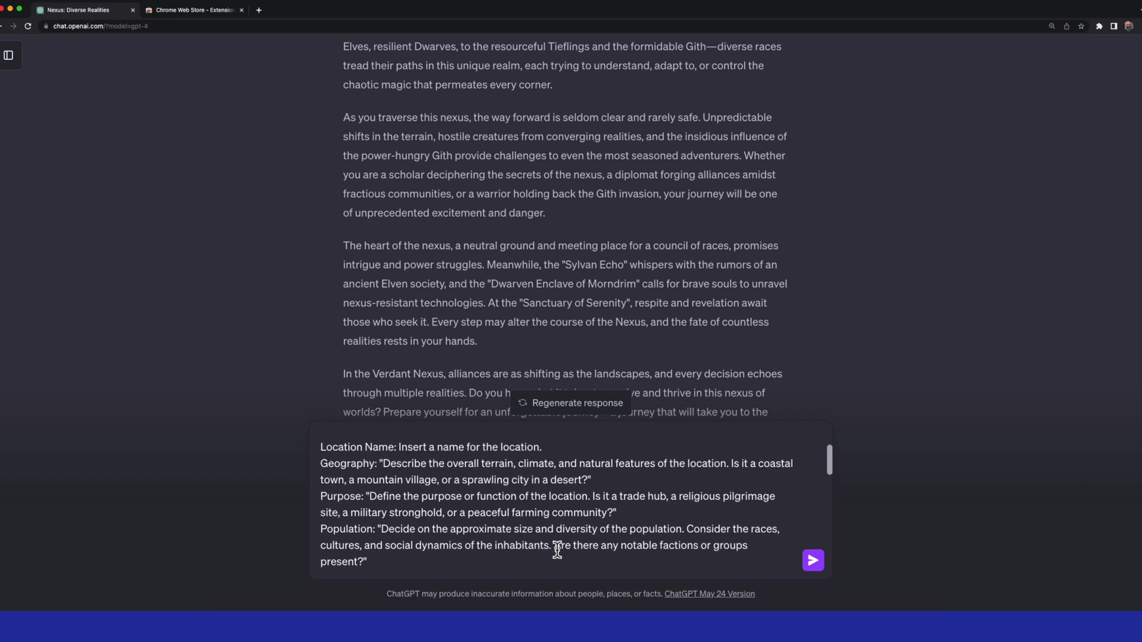
scroll(556, 548, up, 2)
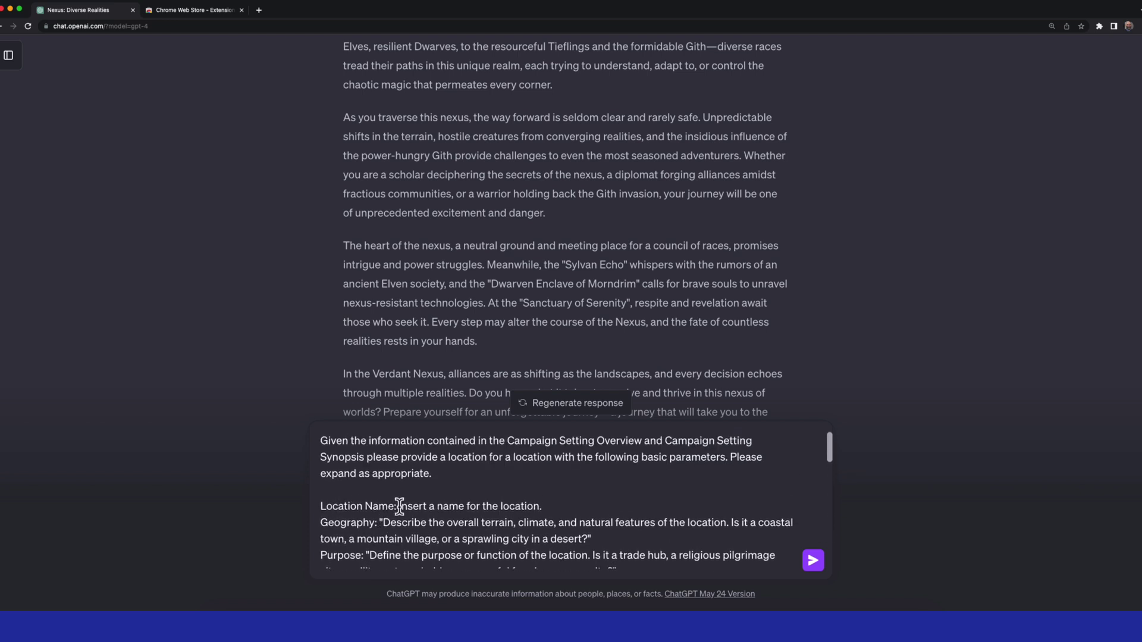
drag(398, 506, 549, 506)
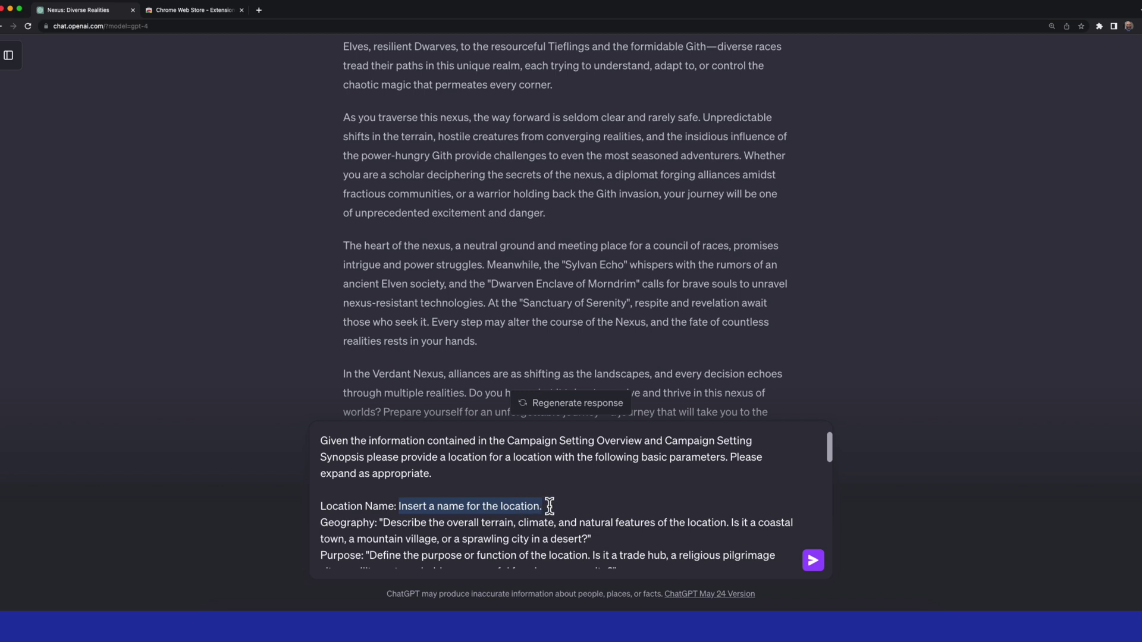
scroll(665, 248, up, 10)
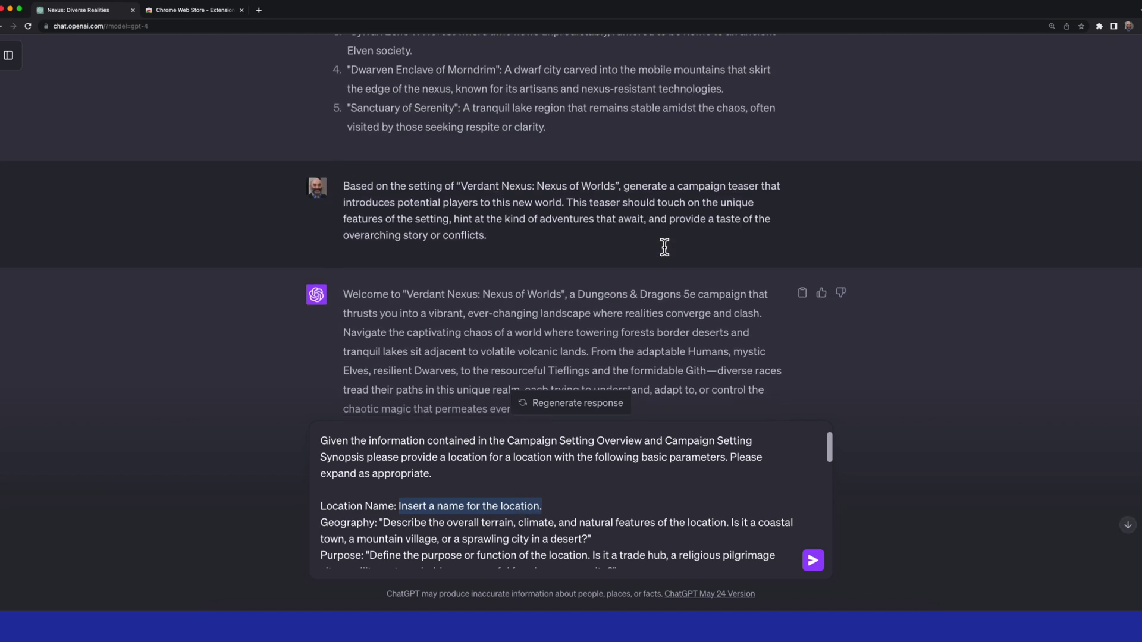
scroll(664, 247, up, 5)
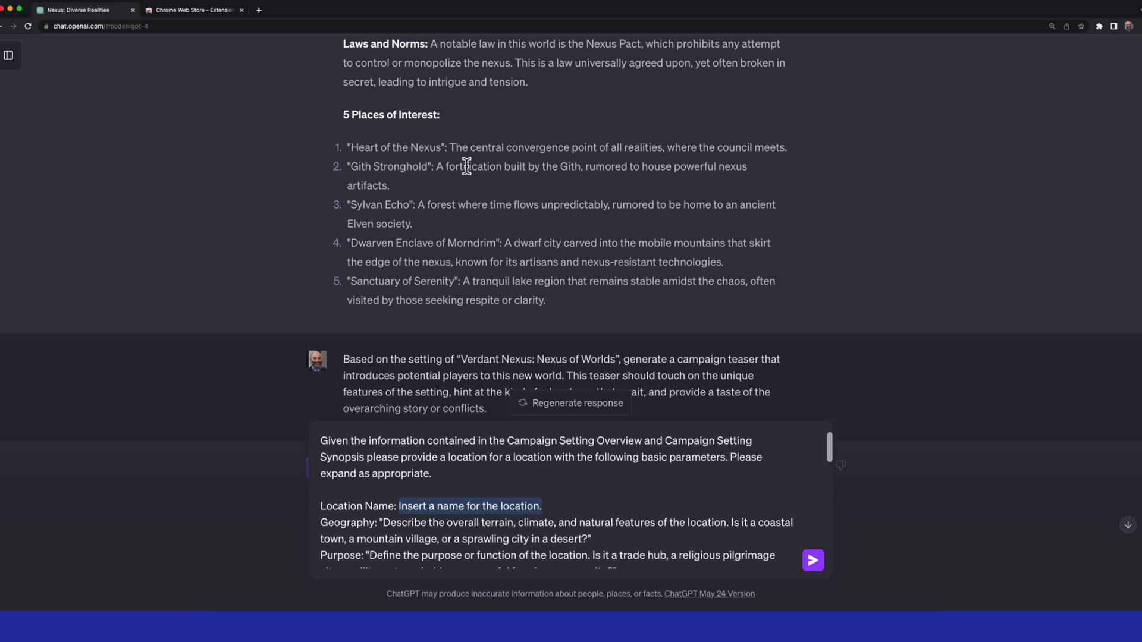
drag(443, 147, 353, 149)
key(super+c)
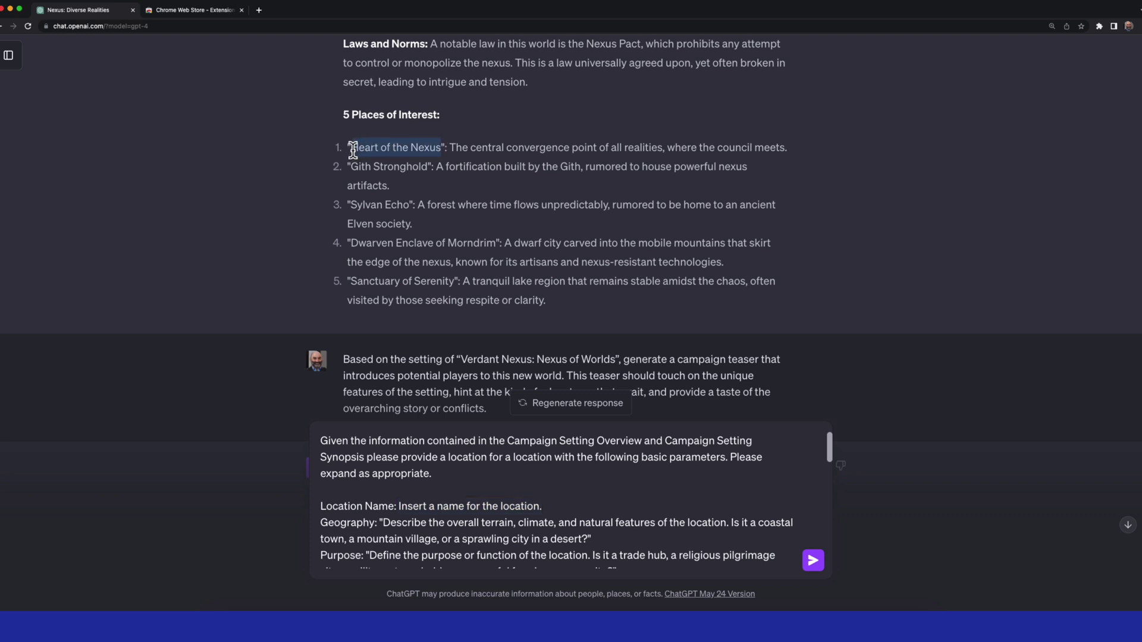
click(465, 490)
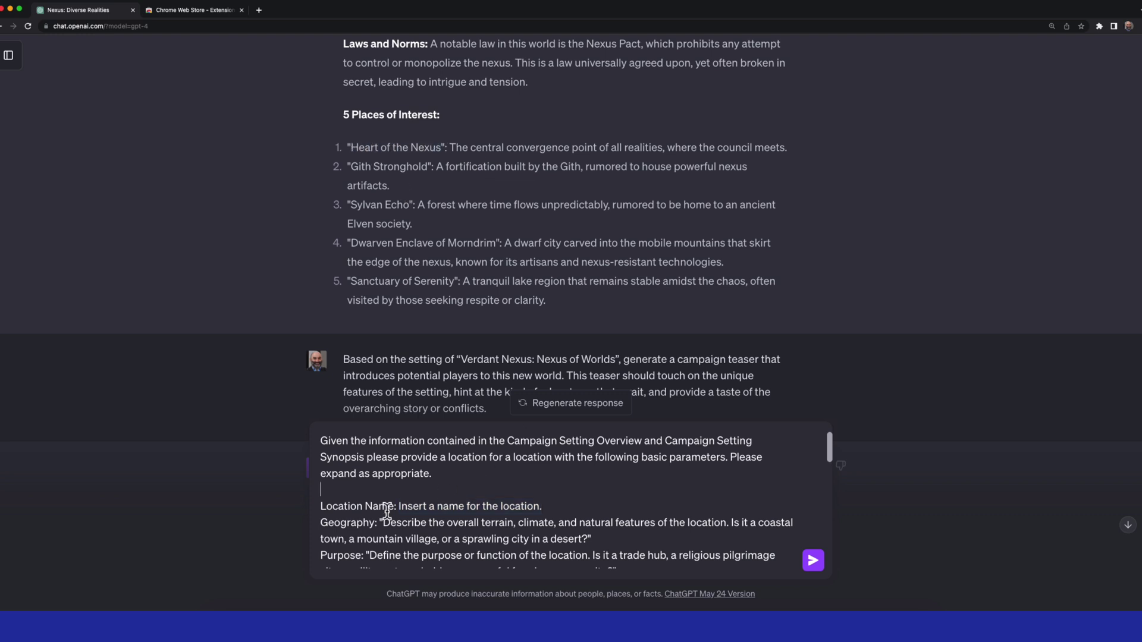
drag(398, 504, 549, 506)
key(super+v)
key(Return)
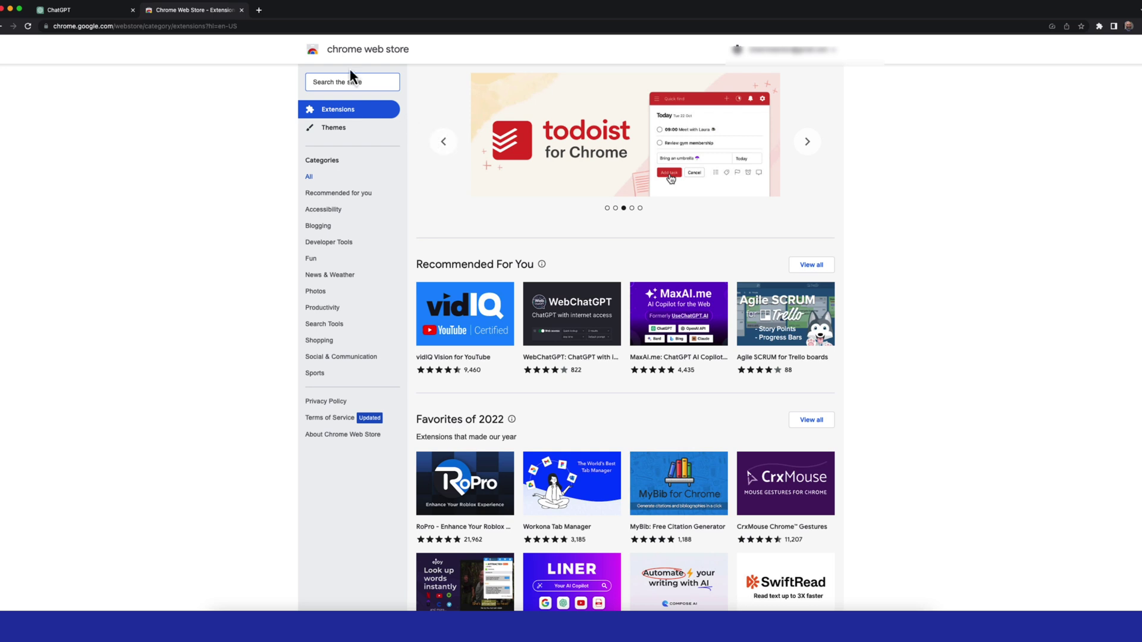
Search the Web Store for 'prompt genius' and add AI Prompt Genius to Chrome.
text(prompt genius)
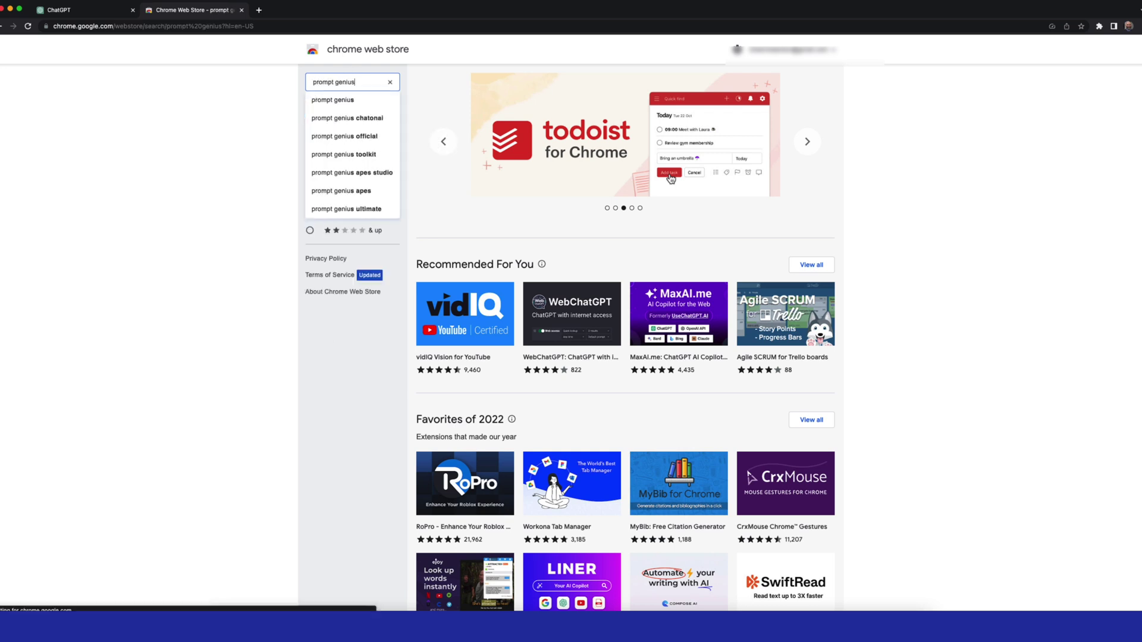
key(Return)
click(553, 153)
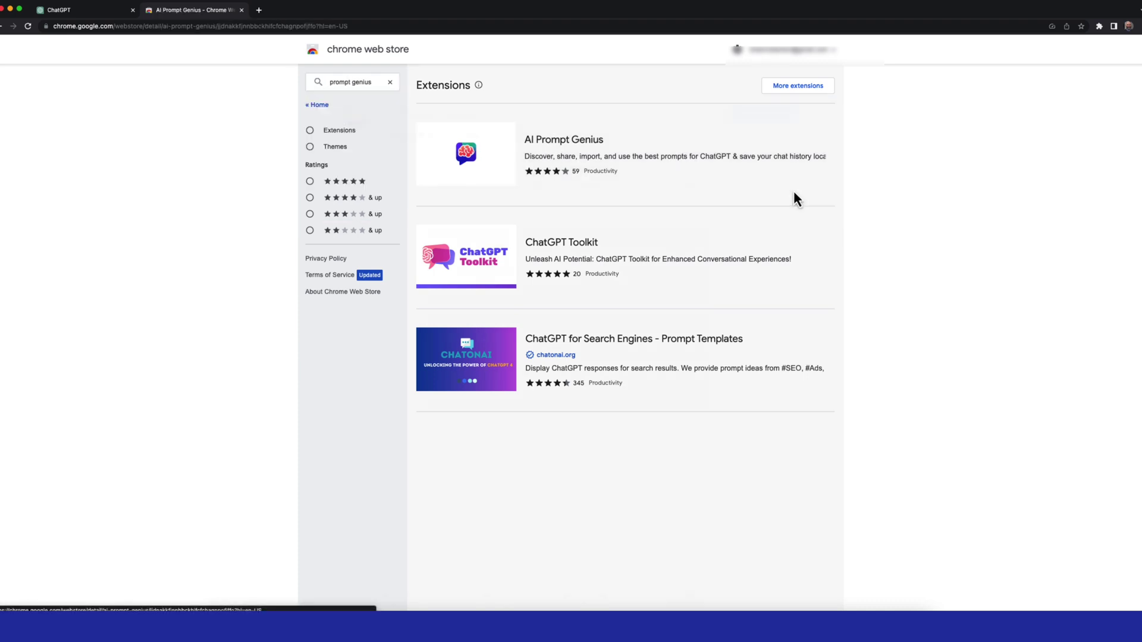
click(785, 121)
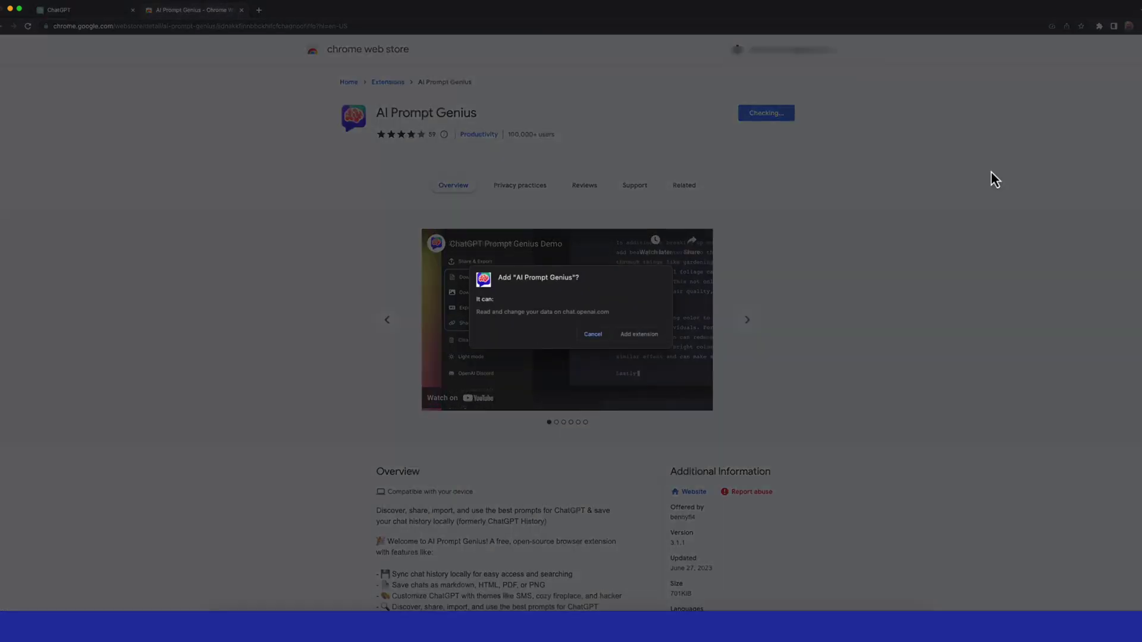
click(648, 336)
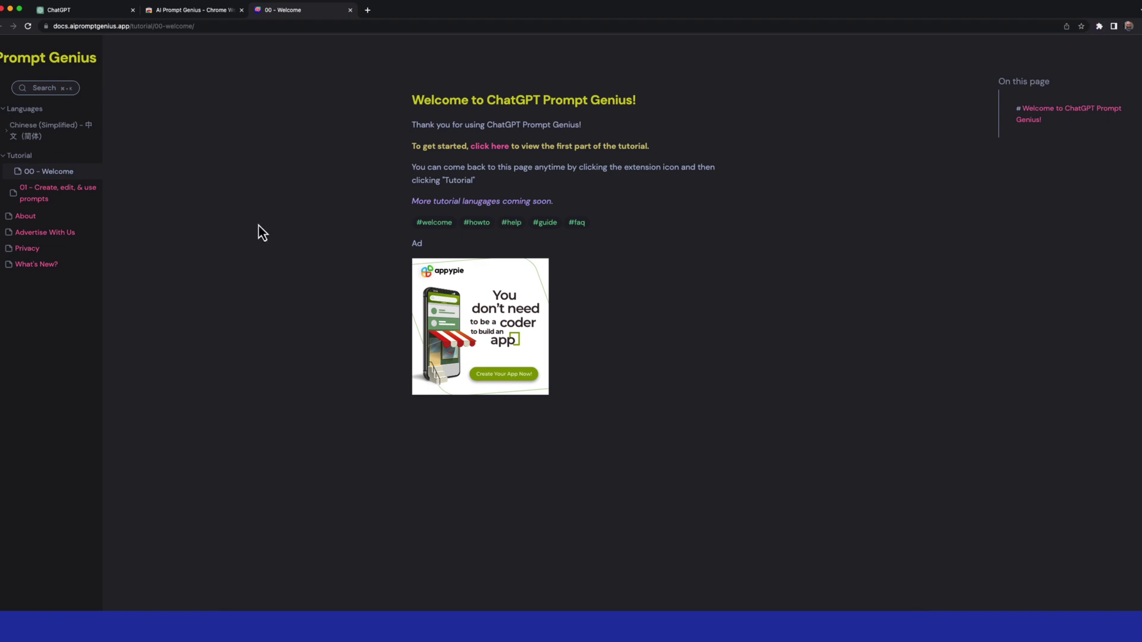
Reload ChatGPT and draft a Prompt Genius prompt named 'Location Generator' with the pasted location prompt.
click(81, 11)
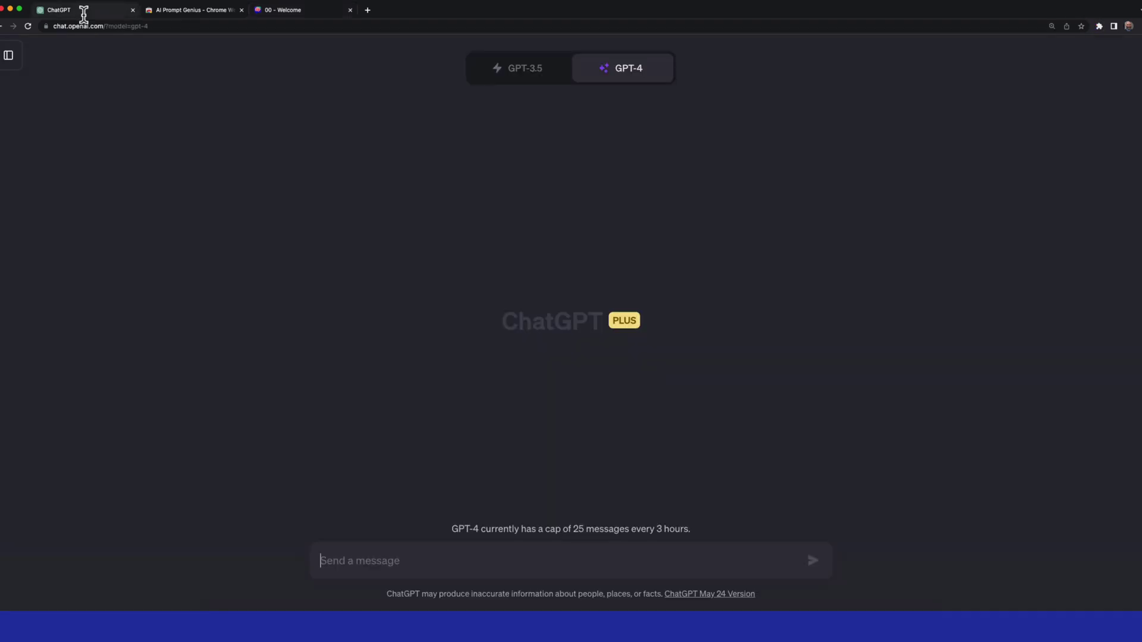
click(28, 26)
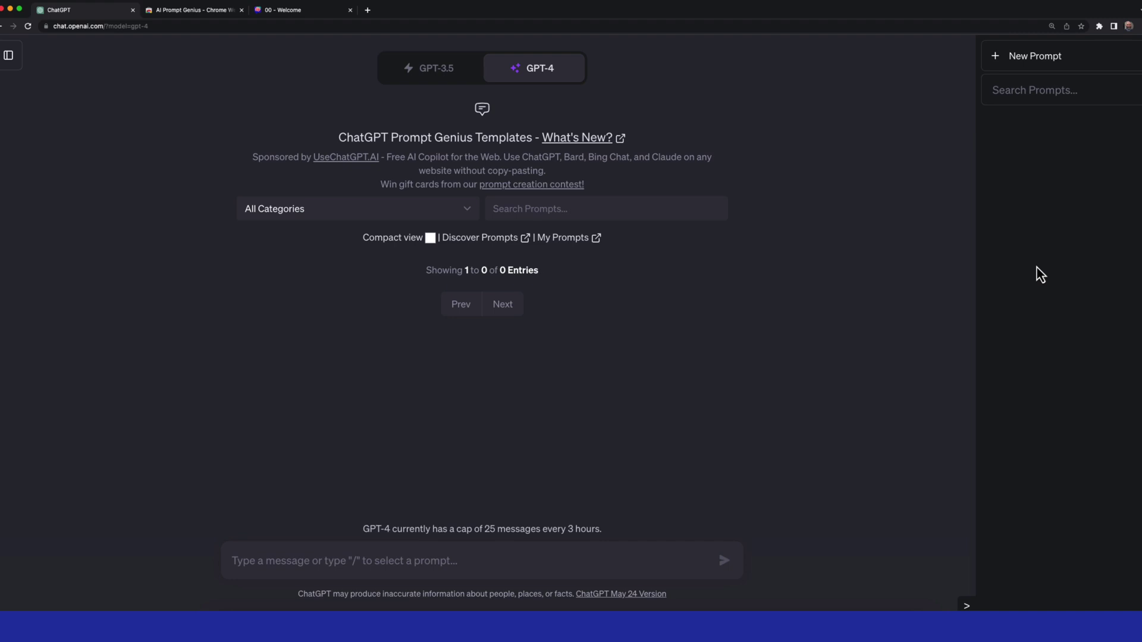
click(1018, 59)
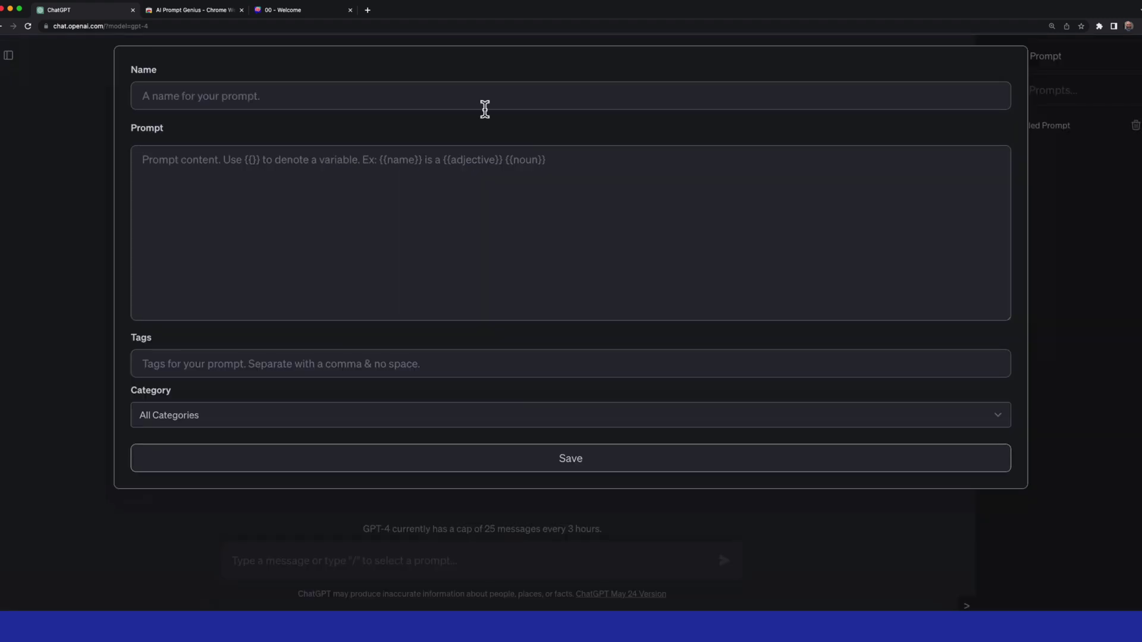
text(Loc)
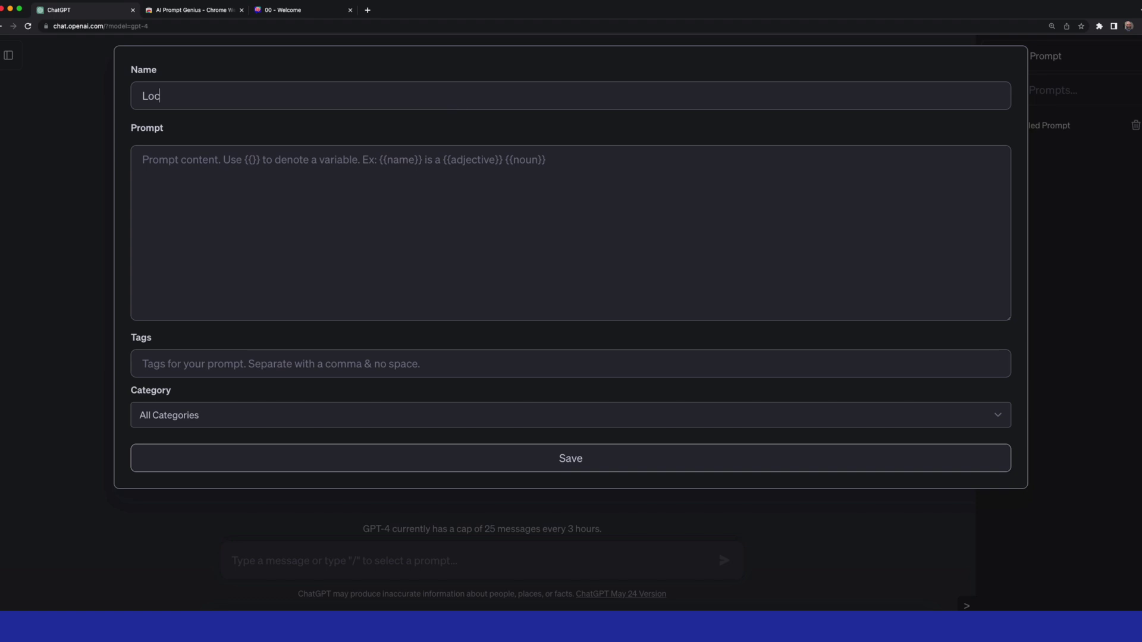
text(ation Generator)
click(474, 171)
key(super+v)
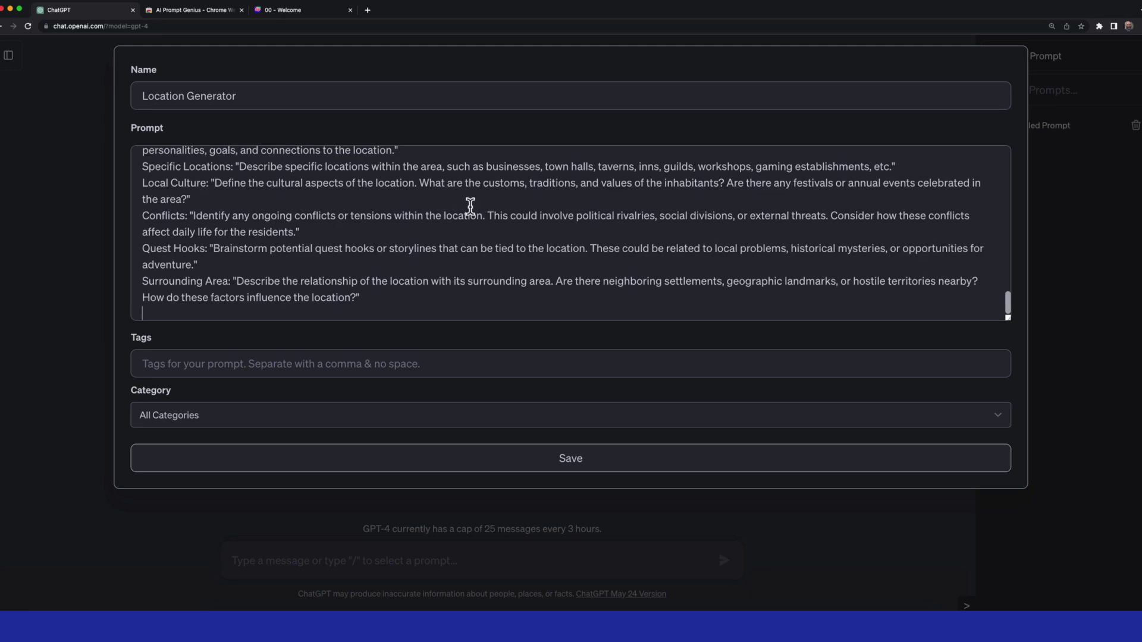
scroll(470, 206, up, 1)
scroll(435, 217, up, 15)
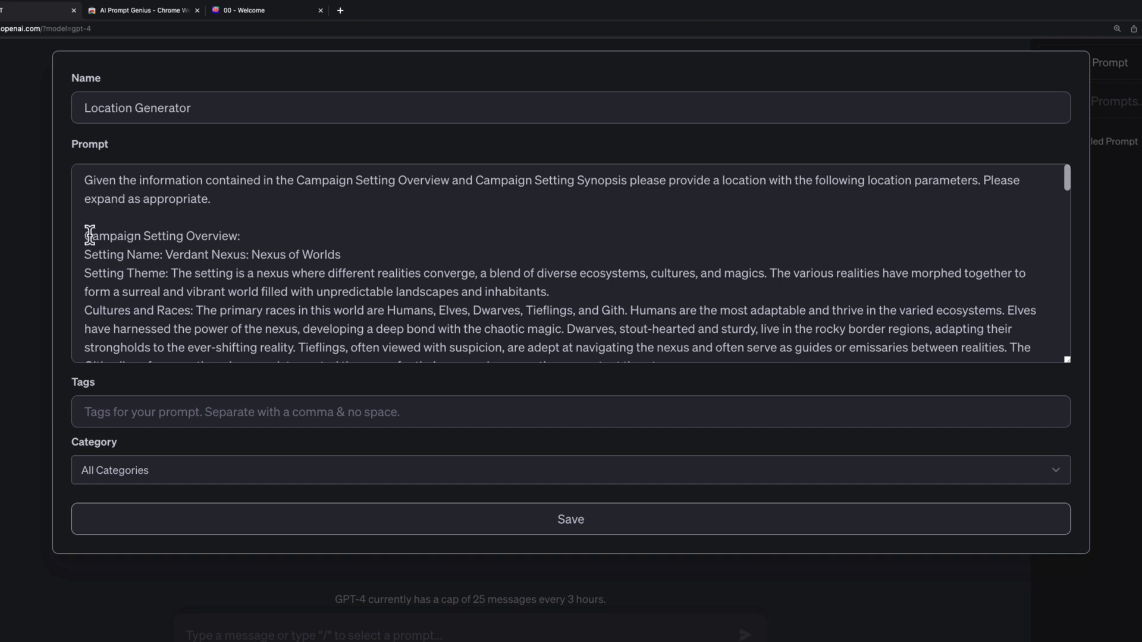
drag(85, 236, 387, 241)
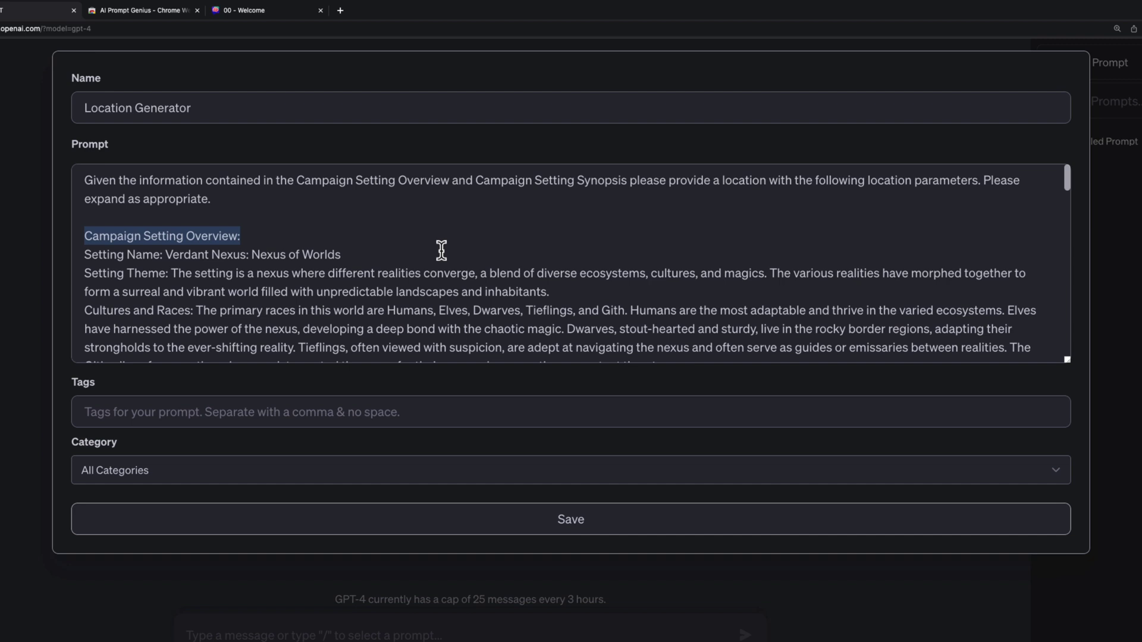
scroll(441, 250, down, 3)
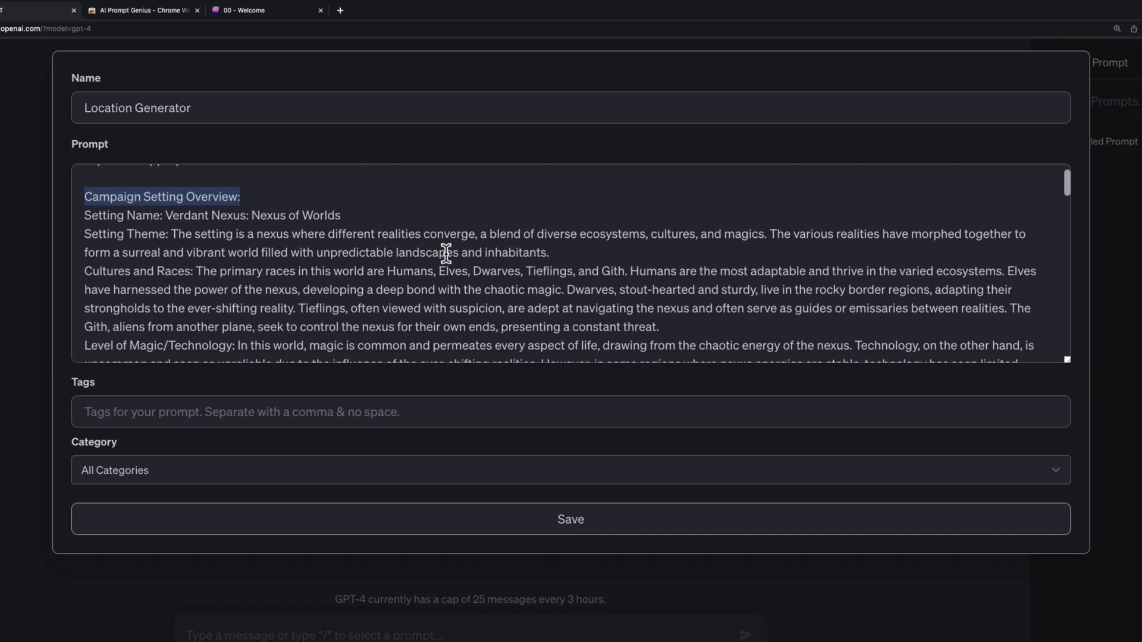
scroll(446, 249, down, 10)
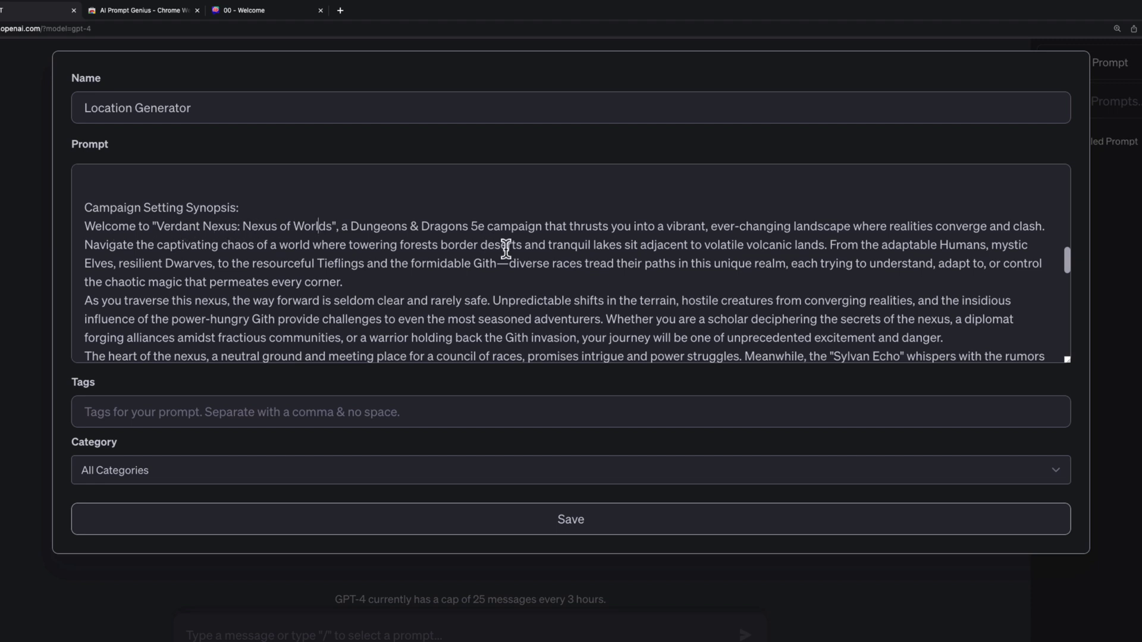
scroll(506, 250, down, 3)
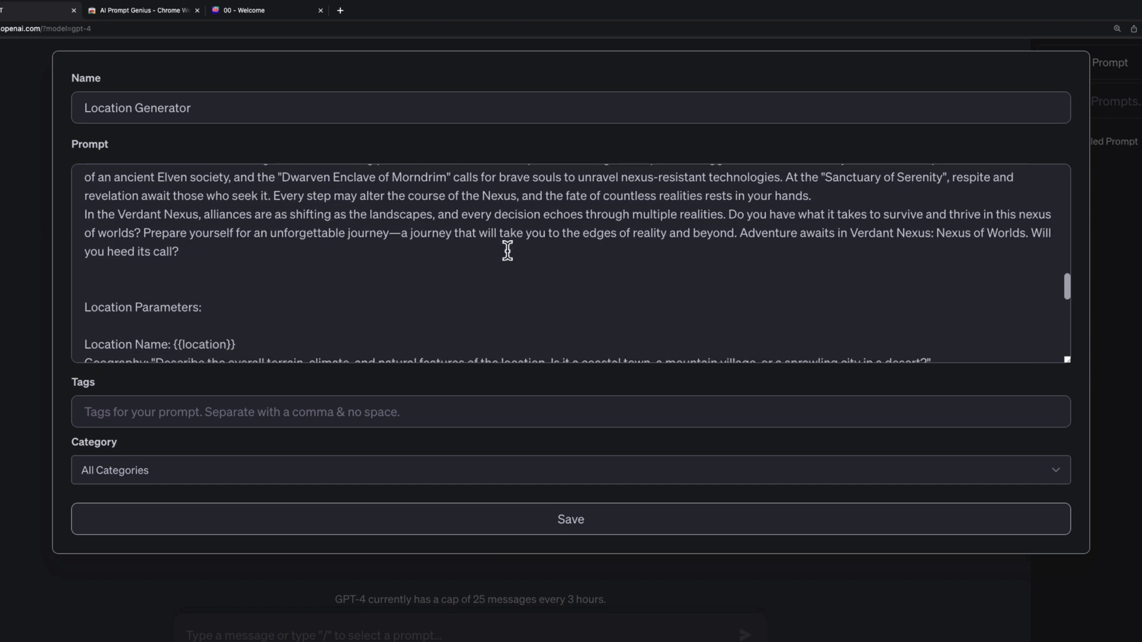
scroll(508, 250, down, 1)
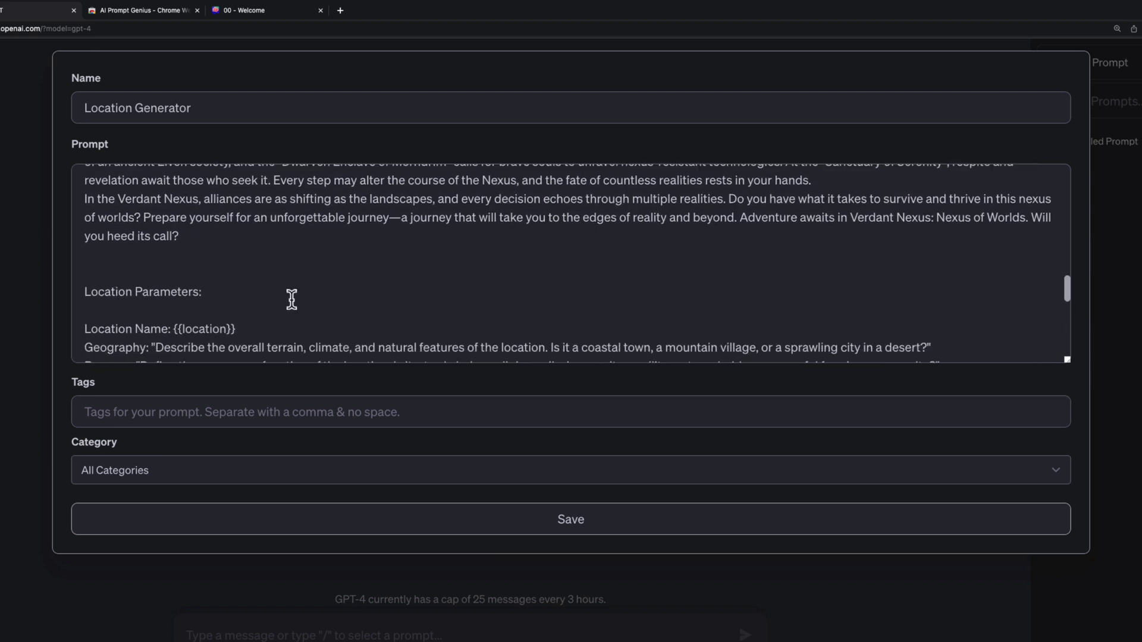
scroll(500, 267, down, 2)
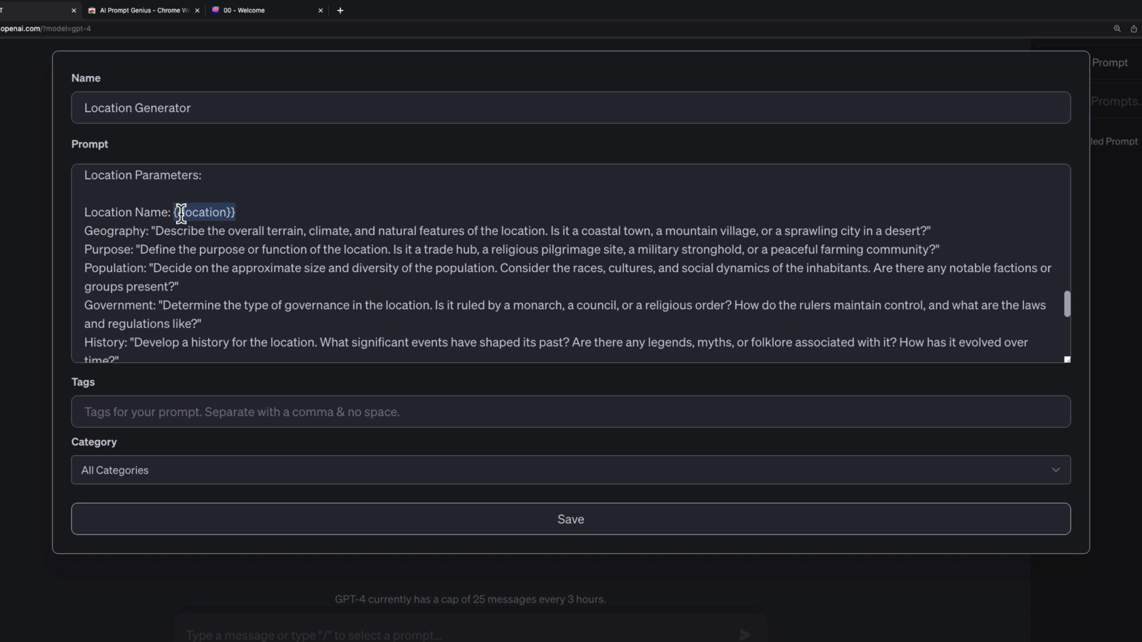
click(279, 214)
scroll(312, 279, down, 1)
scroll(313, 279, down, 1)
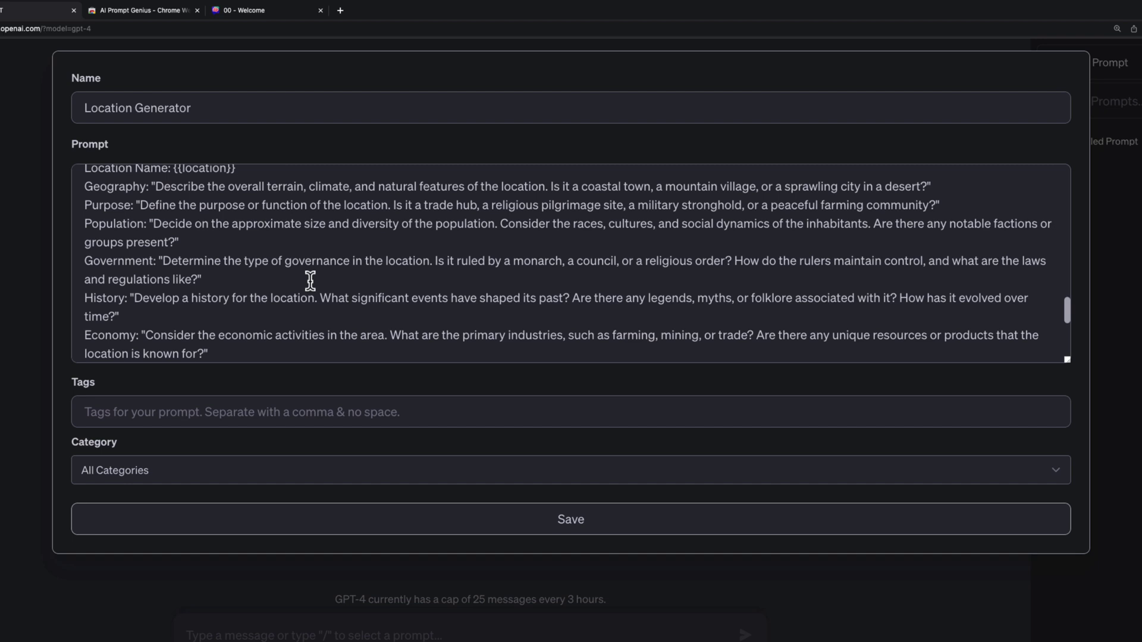
scroll(311, 279, down, 3)
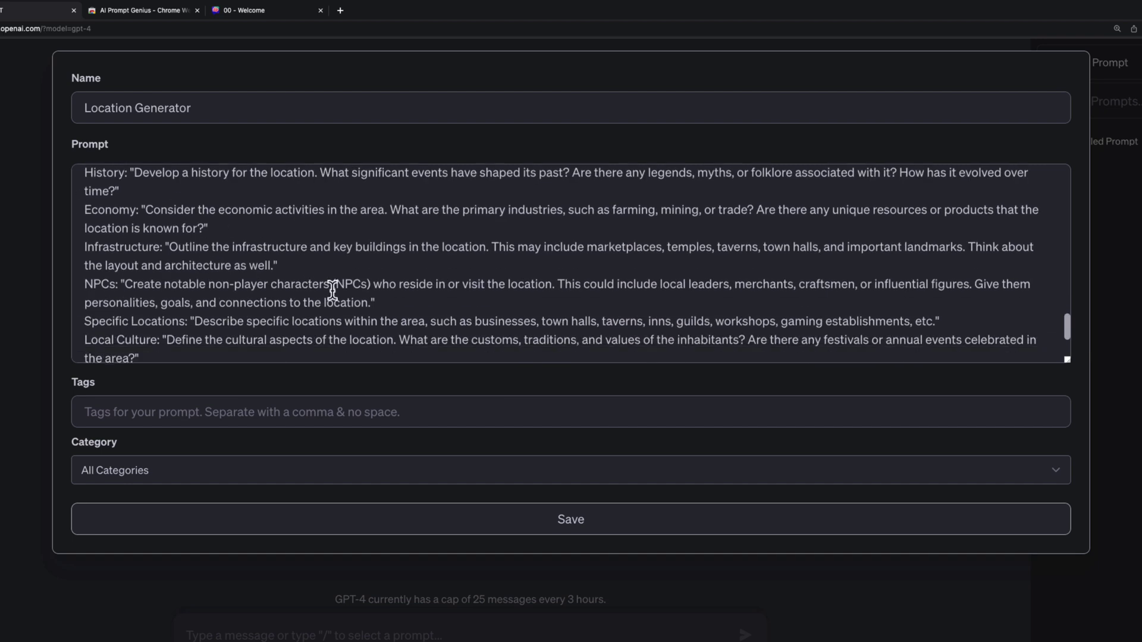
scroll(332, 289, down, 1)
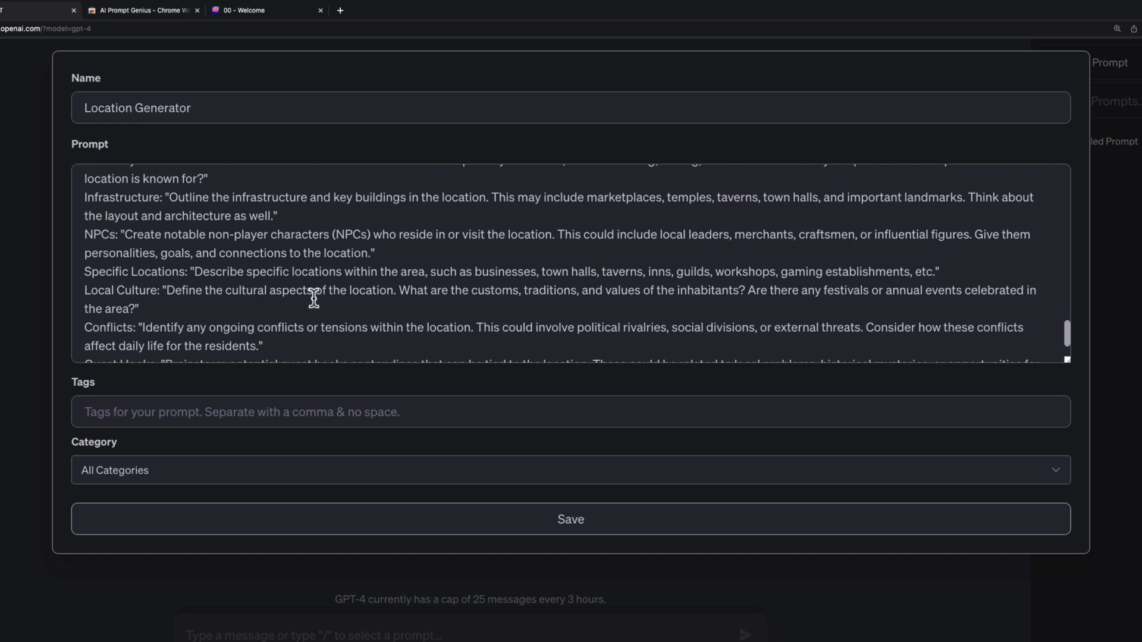
Set the Location Generator template's category to Other and save it.
scroll(314, 299, down, 2)
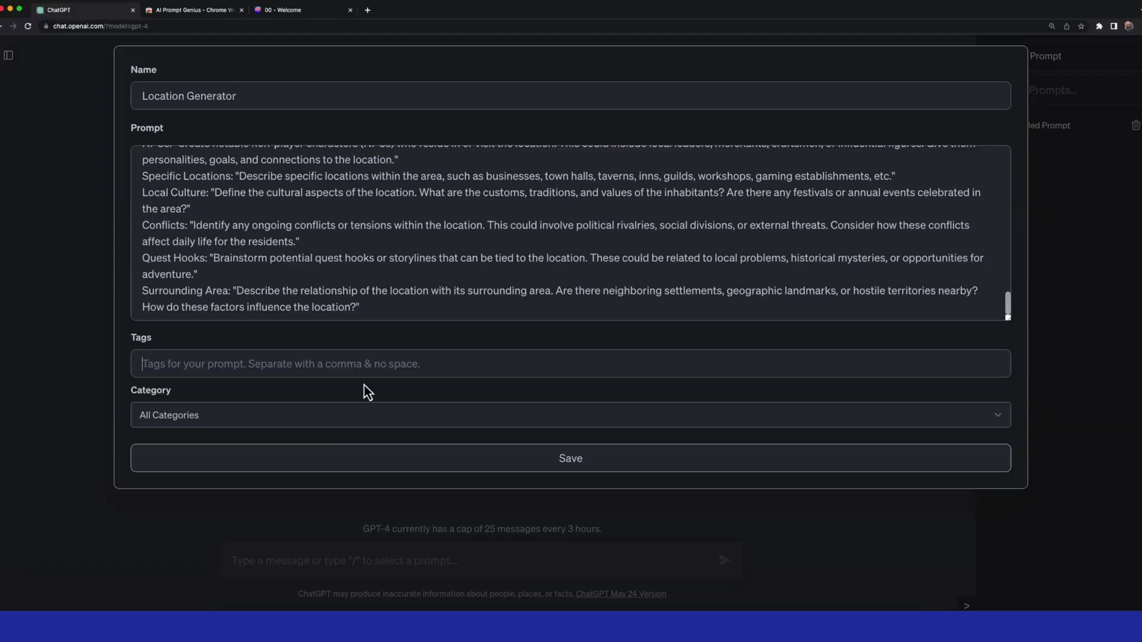
click(404, 419)
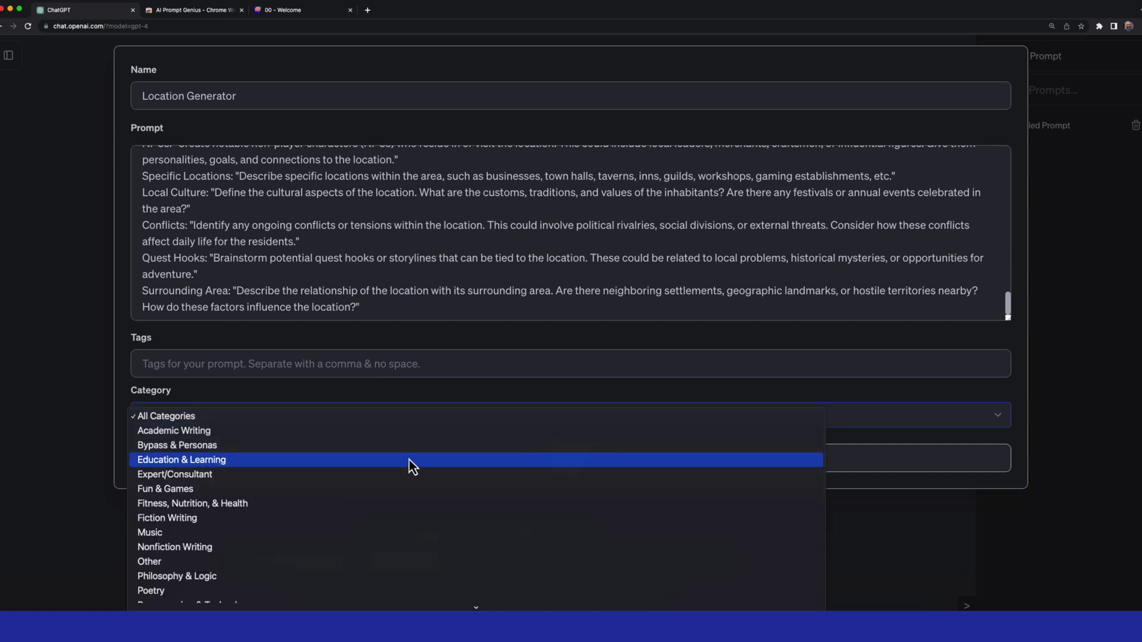
scroll(409, 459, down, 1)
scroll(409, 459, down, 1)
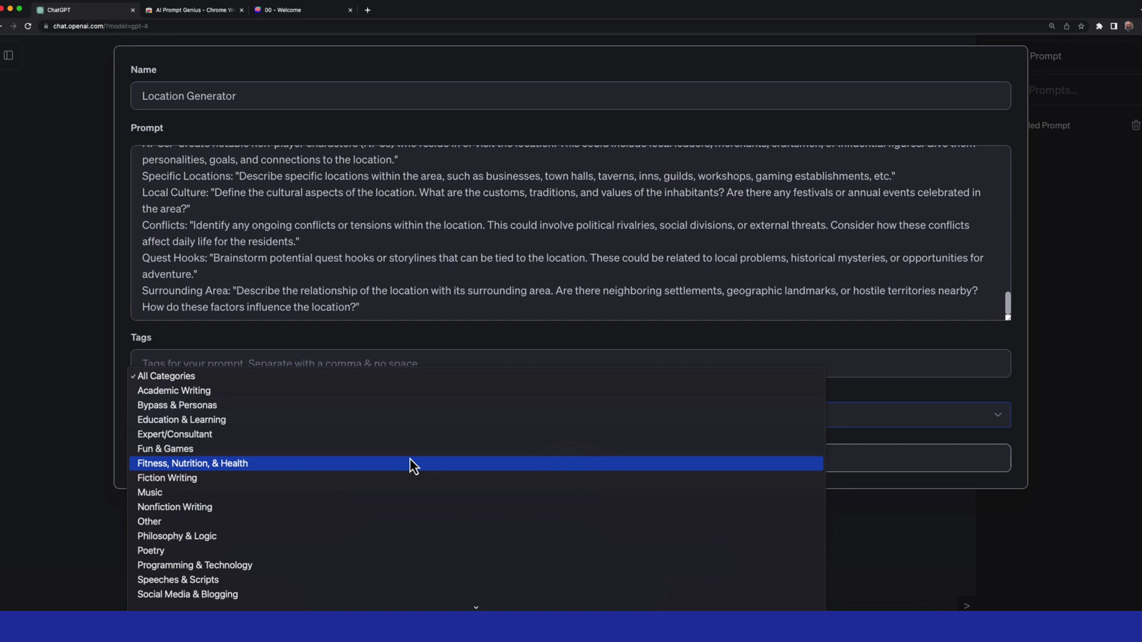
click(372, 522)
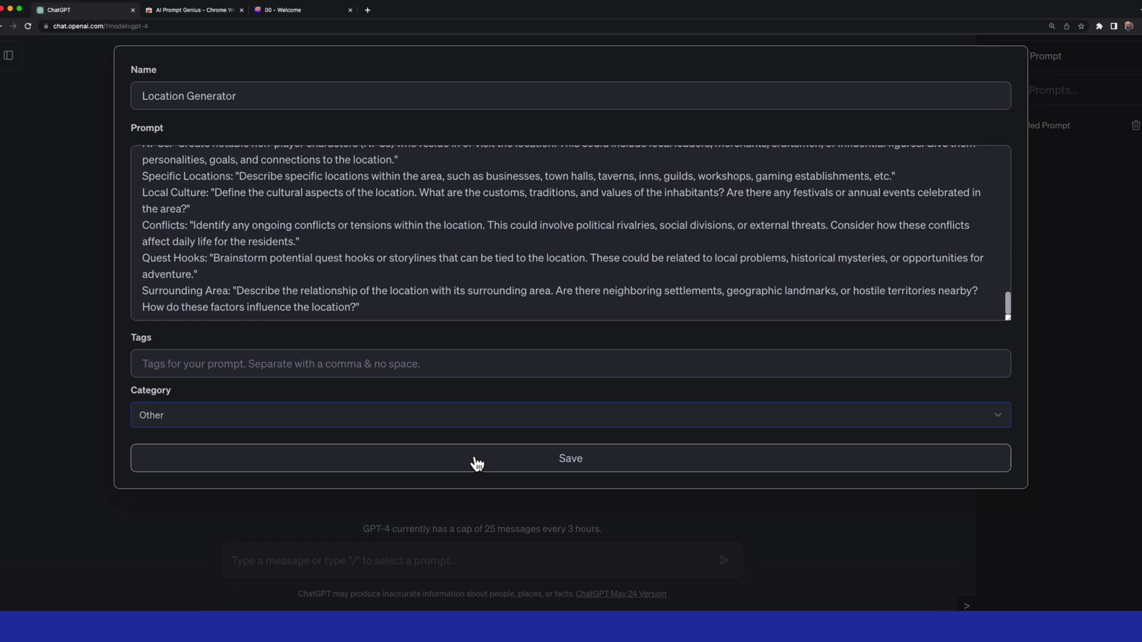
click(477, 463)
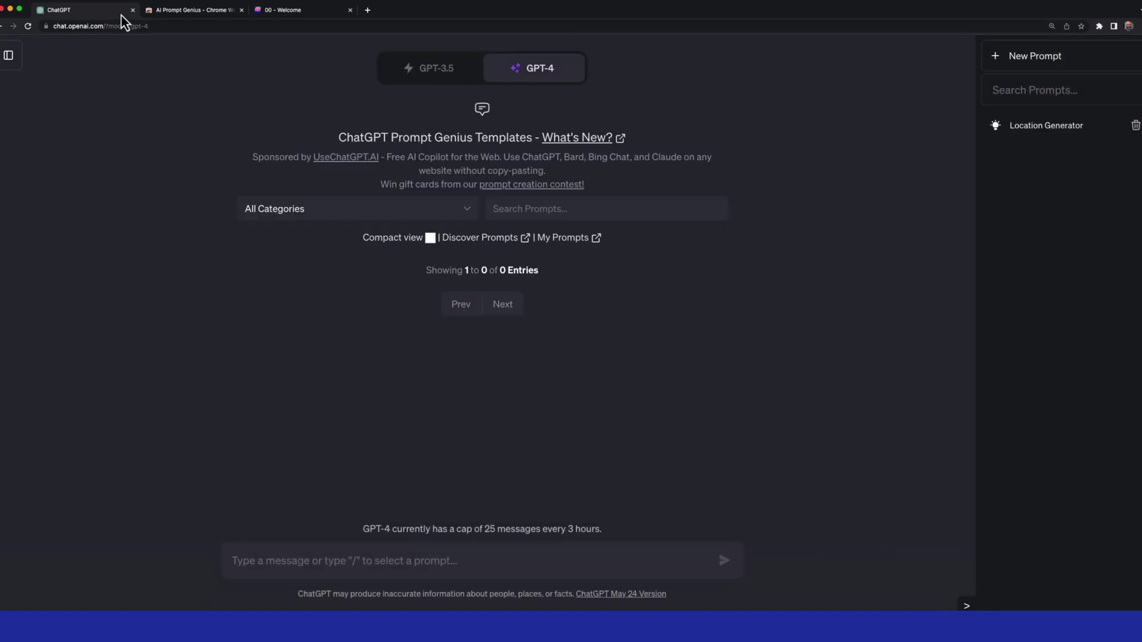
Reload ChatGPT, switch saved templates to Compact view, and pick Location Generator.
click(28, 26)
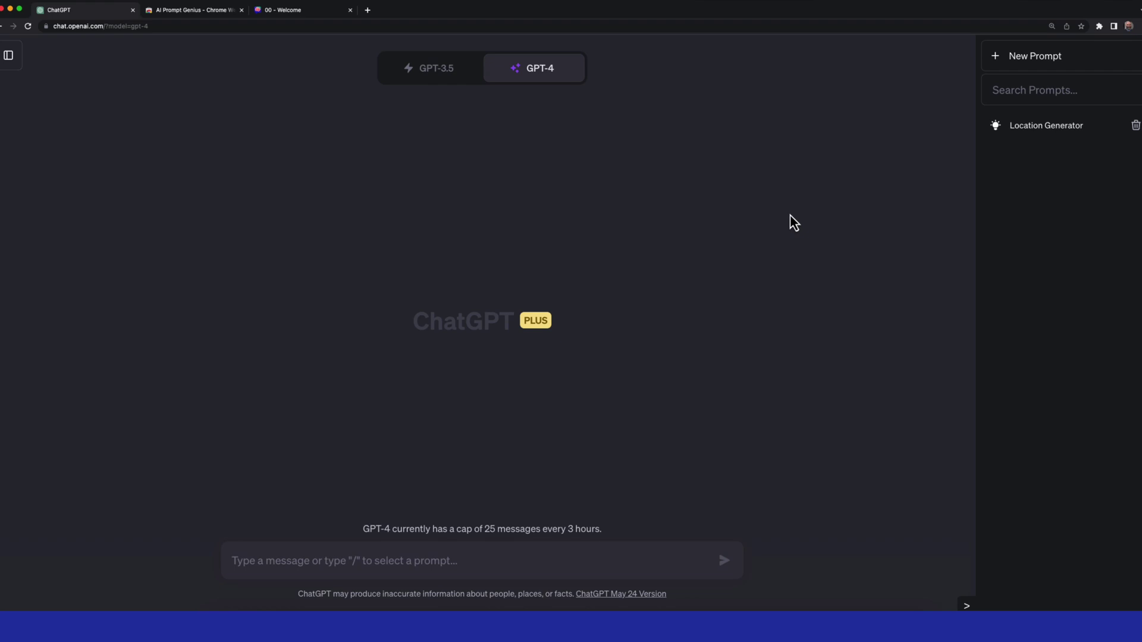
scroll(790, 216, down, 6)
scroll(771, 231, up, 8)
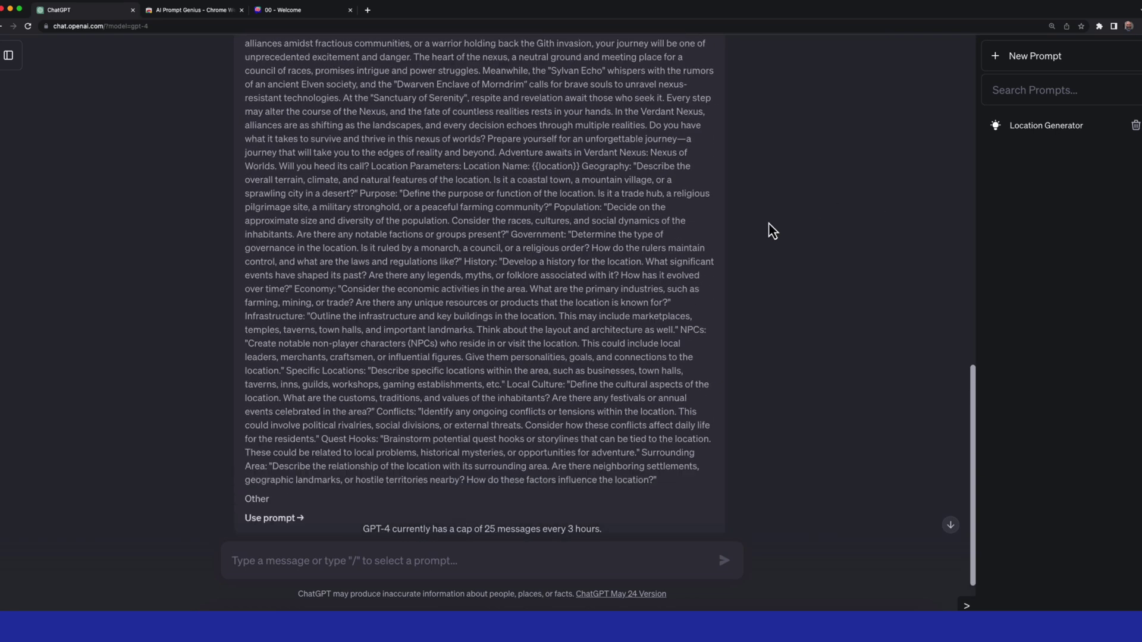
scroll(770, 225, up, 10)
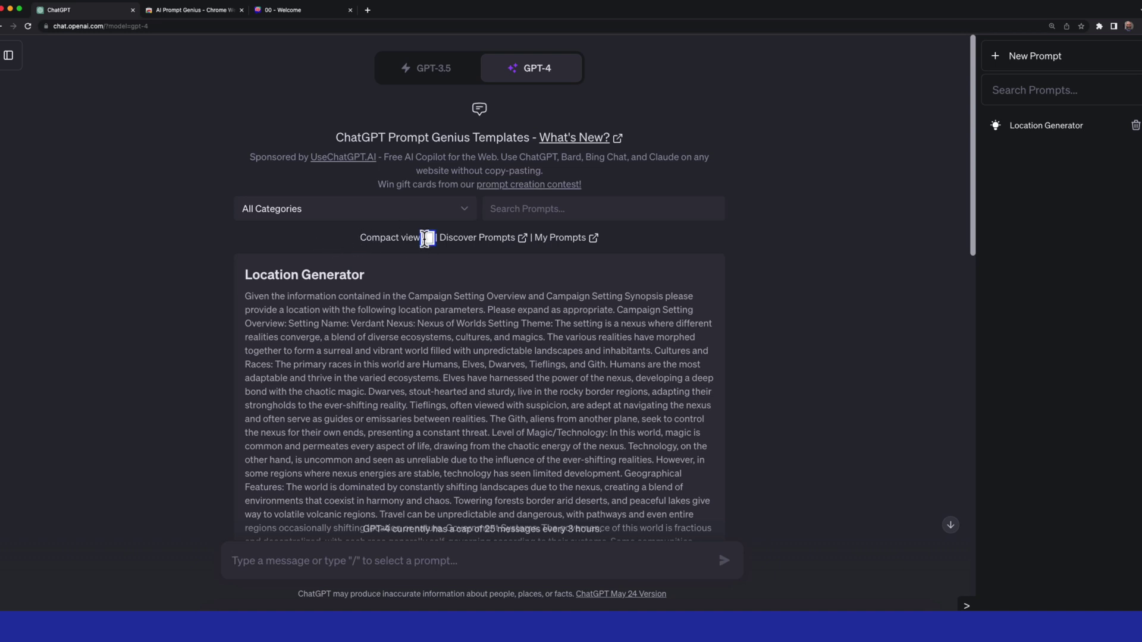
click(427, 238)
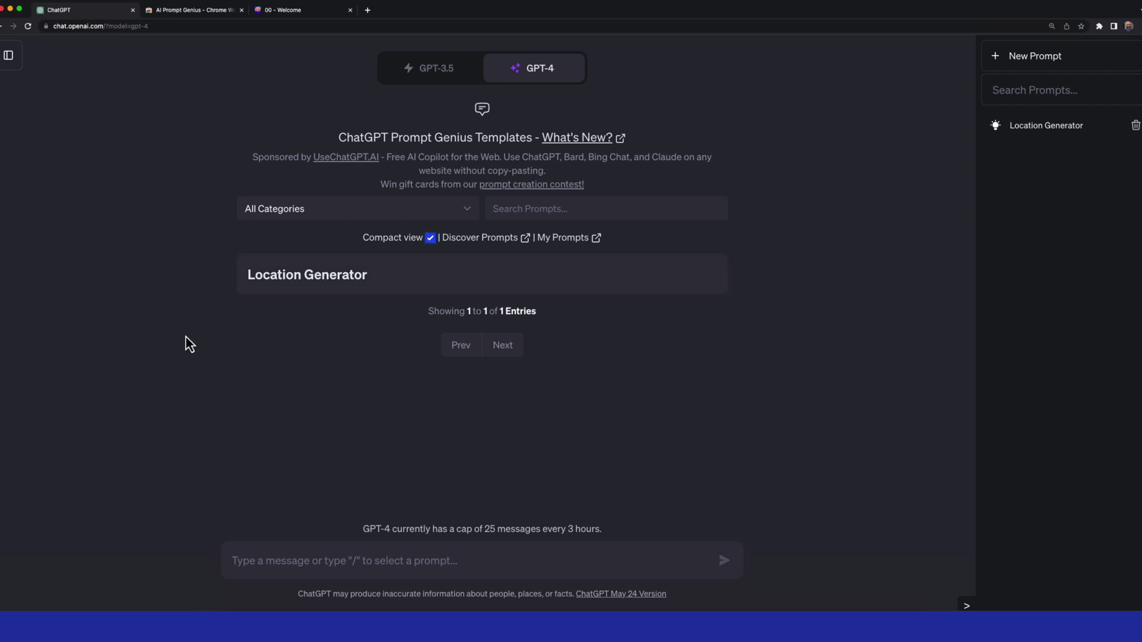
click(398, 284)
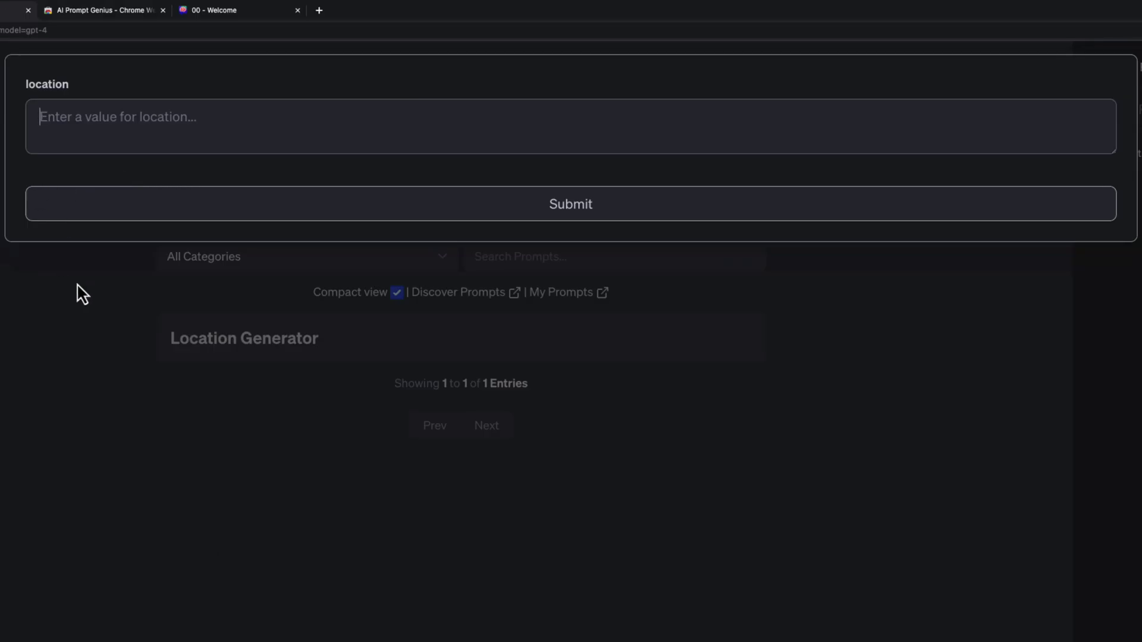
Fill the Location Generator template with 'Gith Stronghold' and send the resulting prompt to GPT-4.
text(Gith Stronghold")
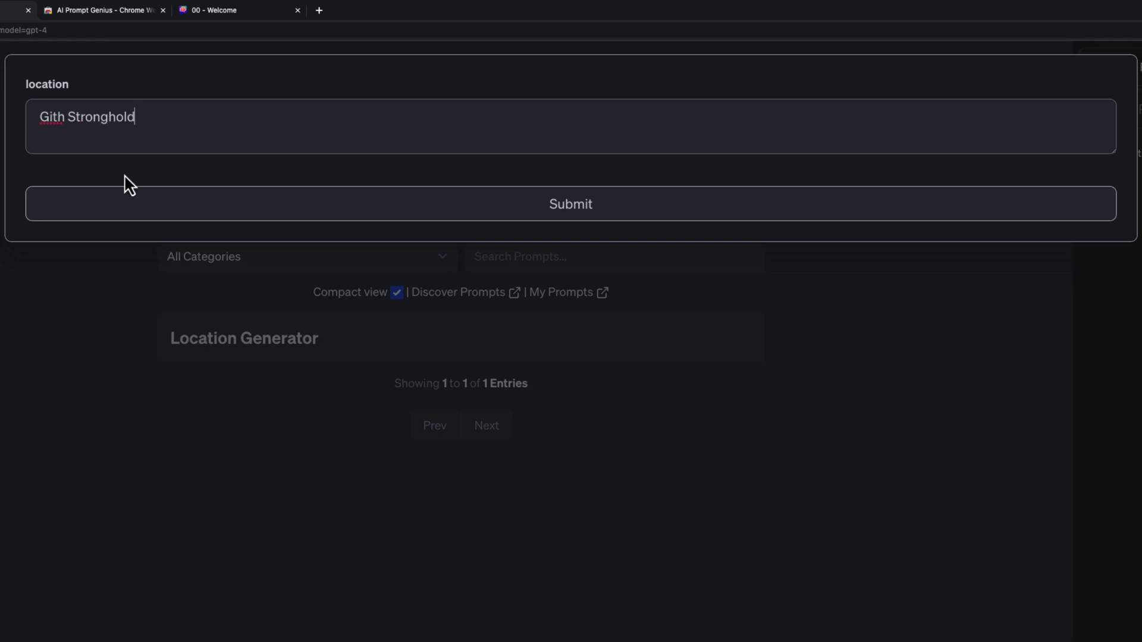
click(538, 213)
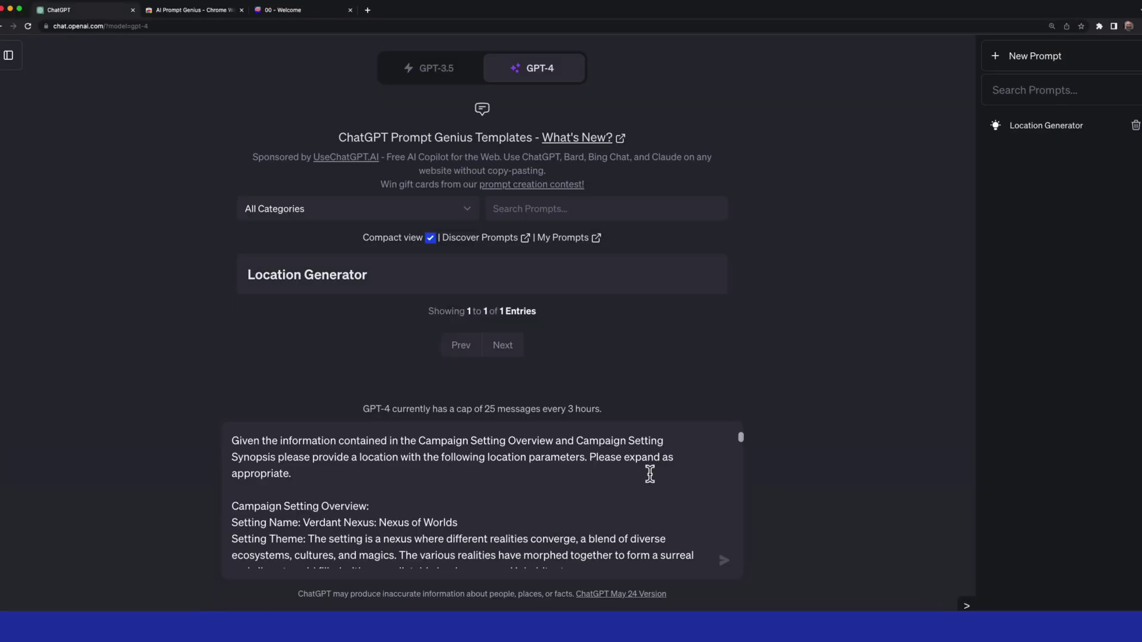
scroll(650, 474, down, 10)
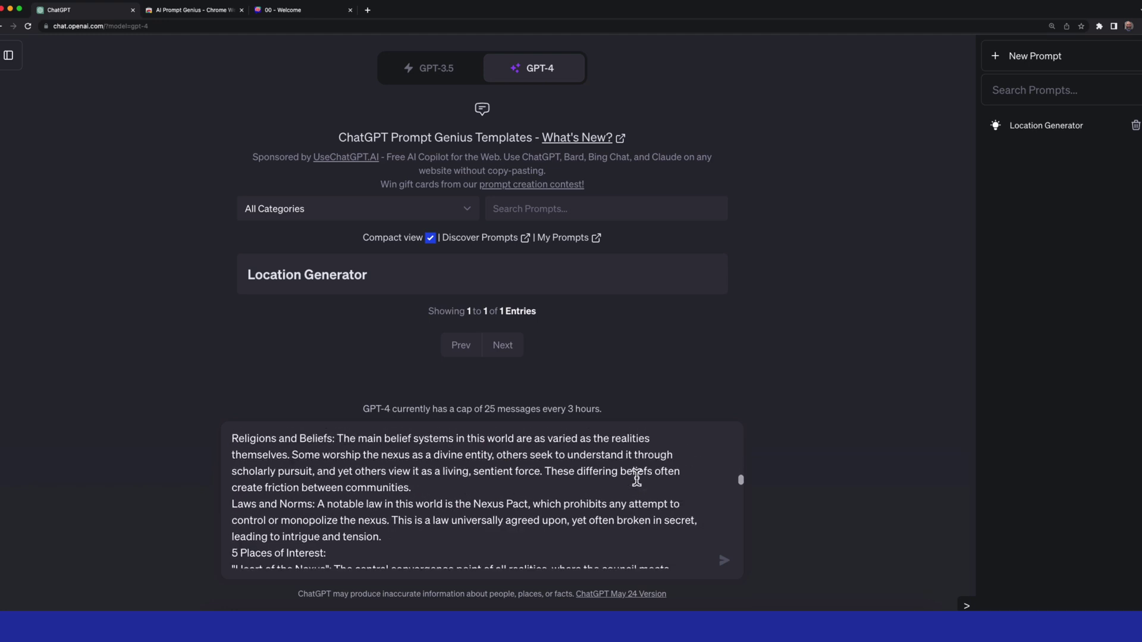
scroll(636, 478, down, 15)
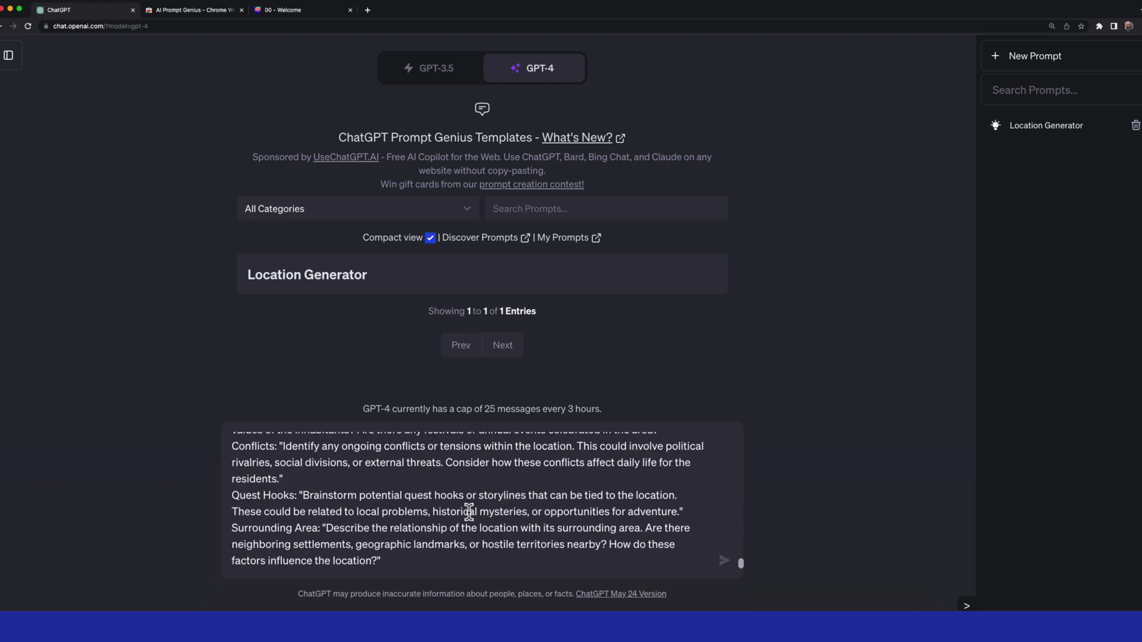
click(407, 553)
click(723, 560)
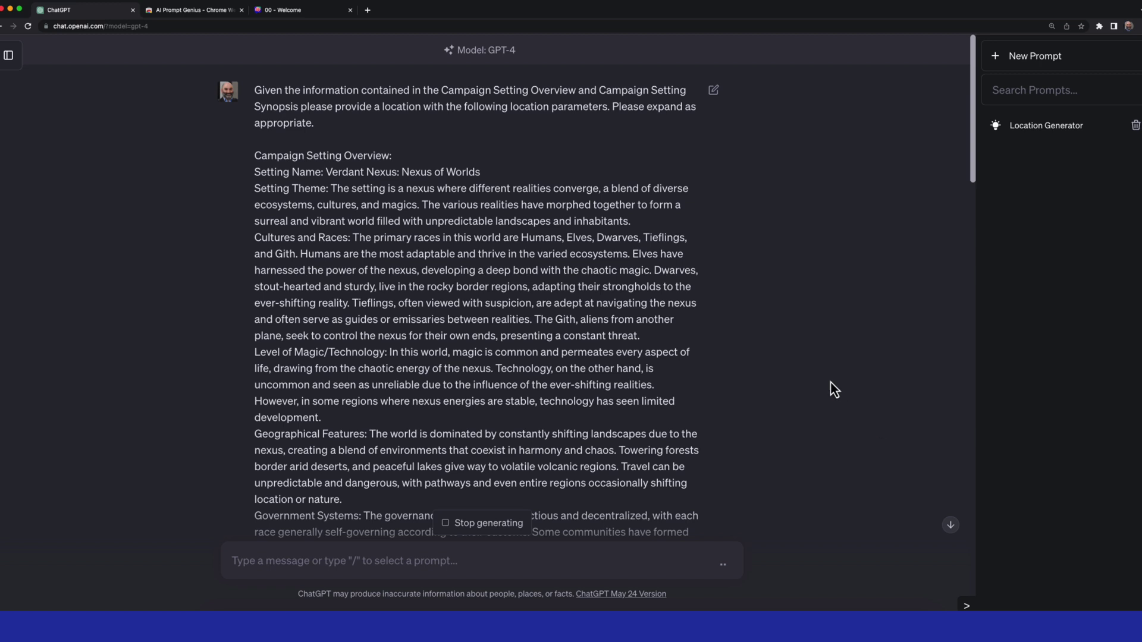
Review GPT-4's full Gith Stronghold write-up, then reload for a fresh GPT-4 chat.
scroll(831, 388, down, 10)
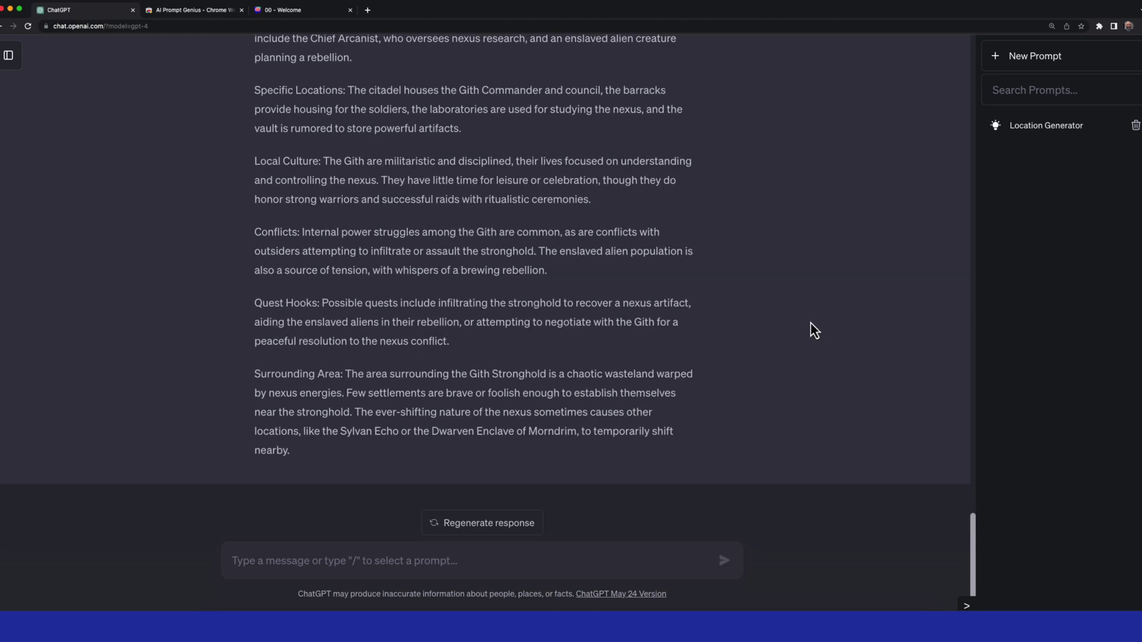
scroll(790, 327, up, 15)
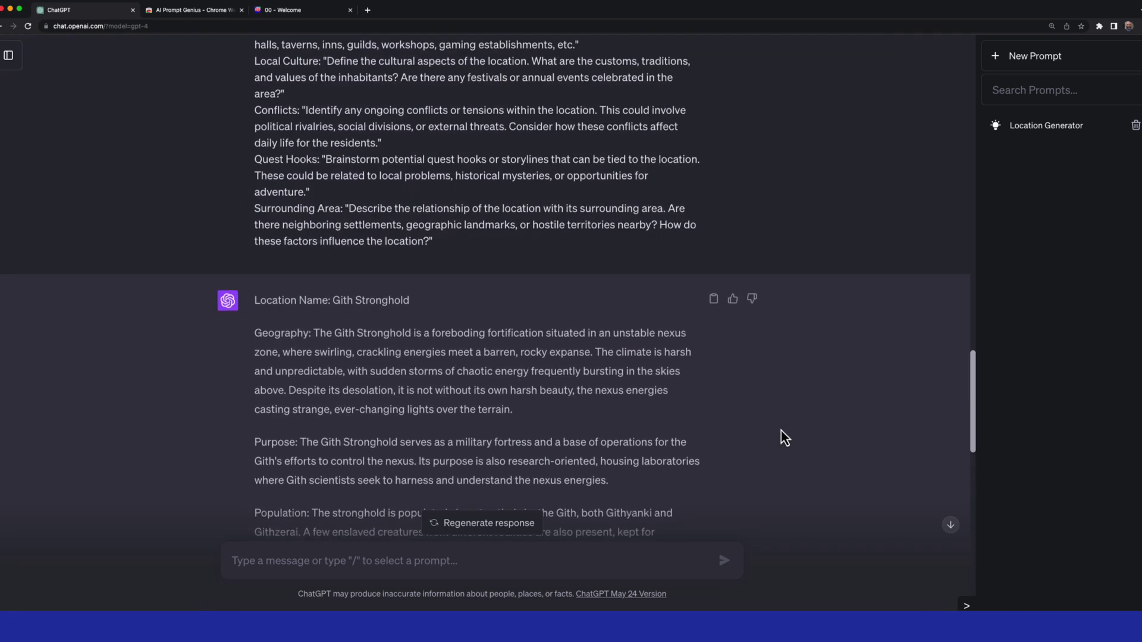
scroll(396, 369, down, 15)
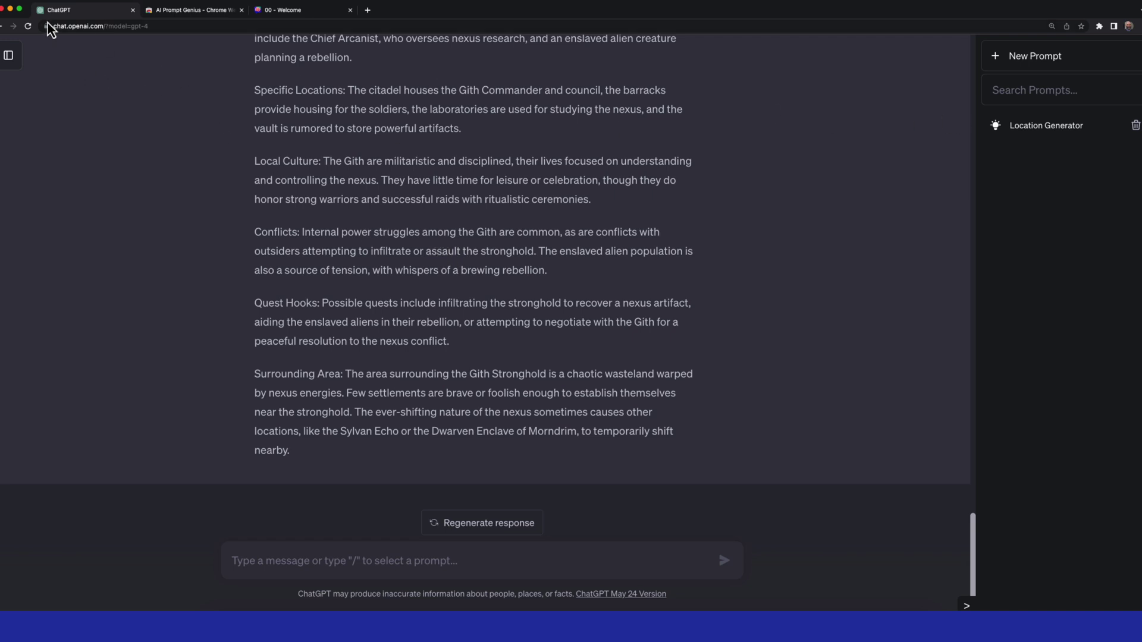
click(28, 26)
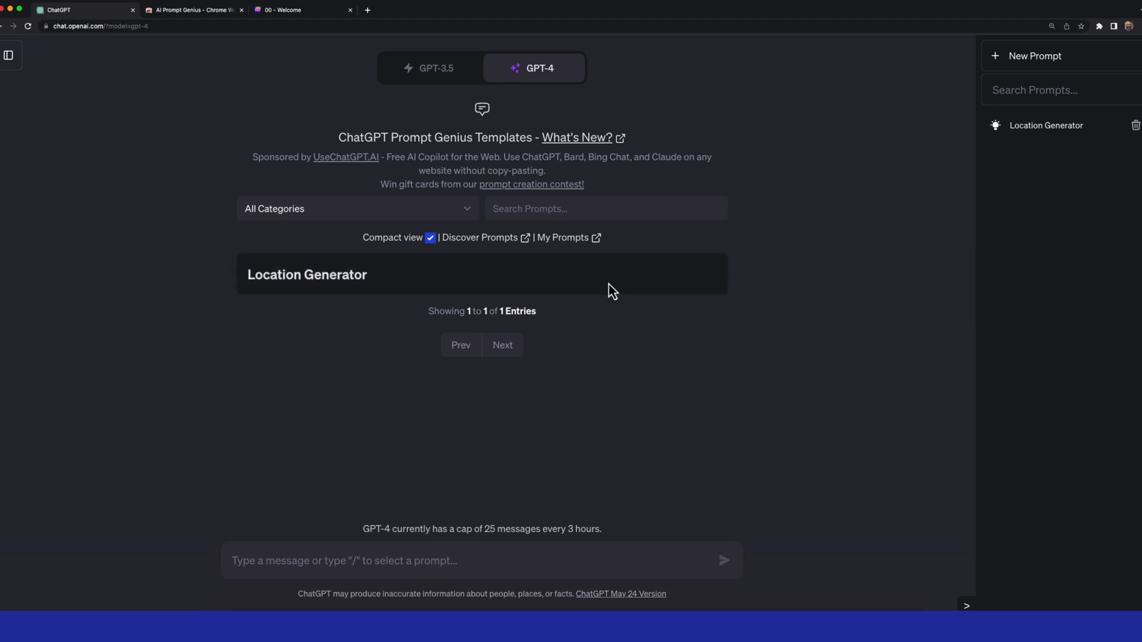
Fill the Location Generator template with 'Coppergate' and send the prompt to GPT-4.
click(613, 286)
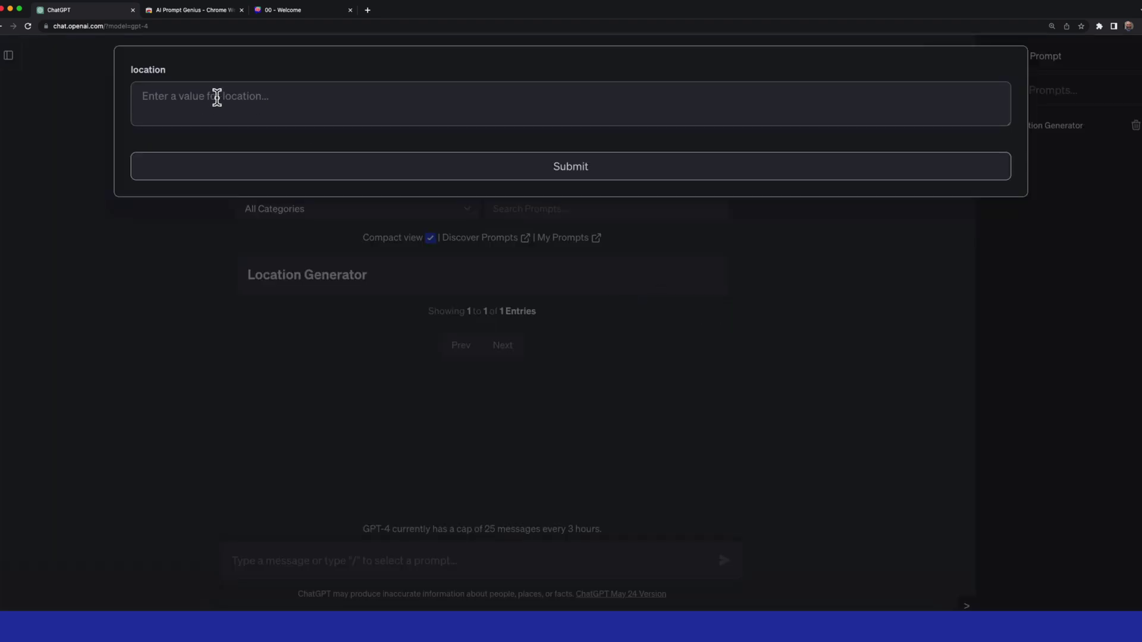
text(Coppergate)
key(Return)
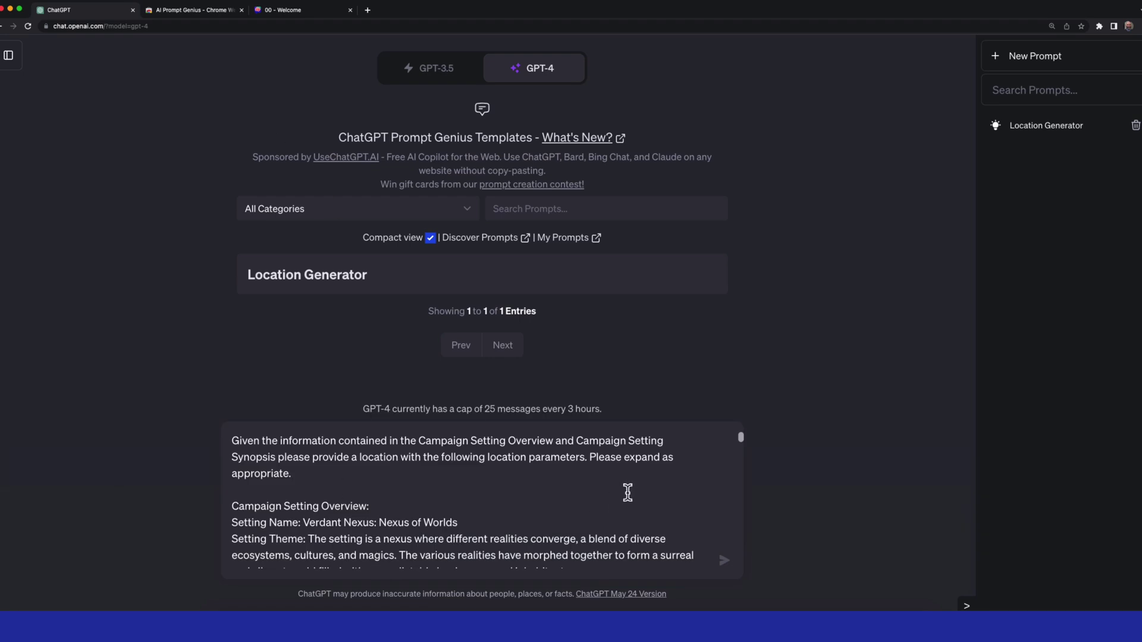
scroll(628, 493, down, 15)
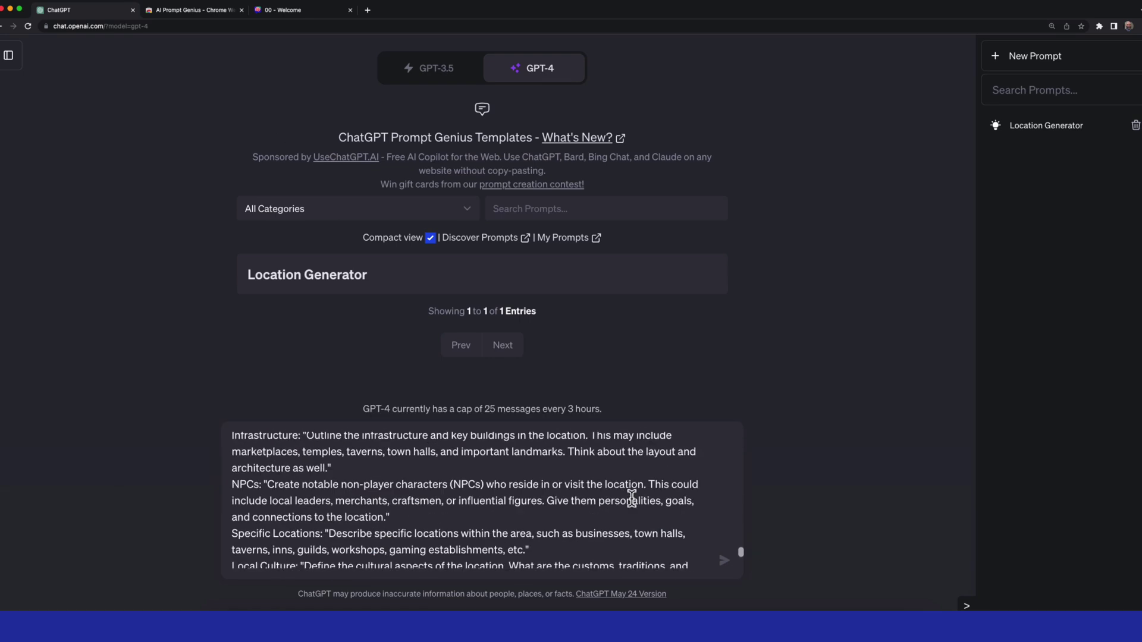
scroll(632, 497, down, 5)
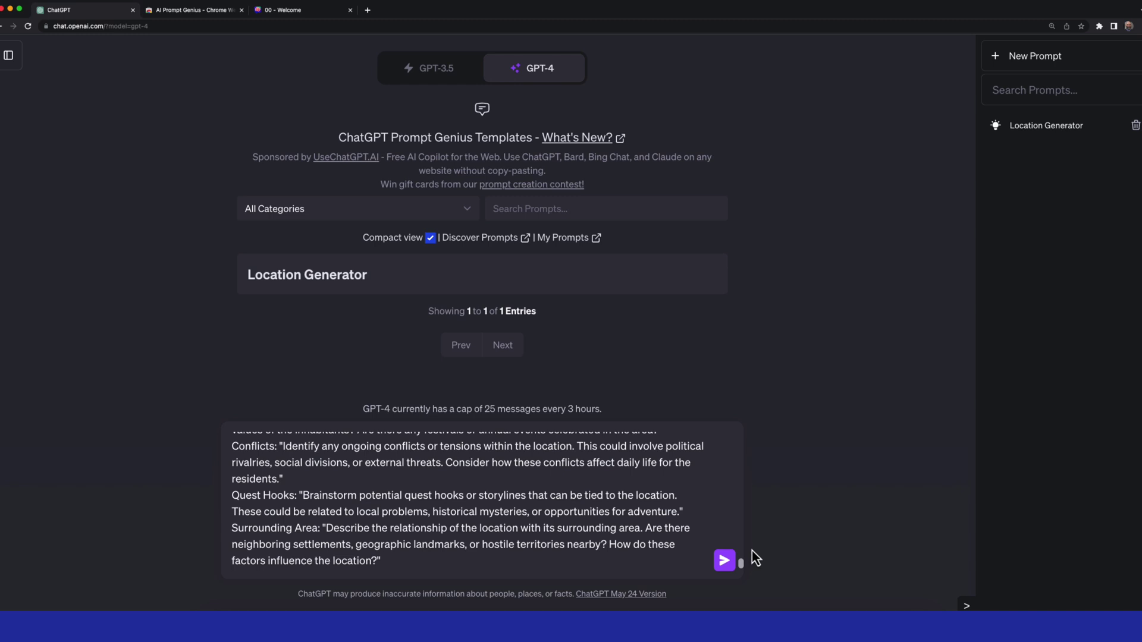
click(725, 562)
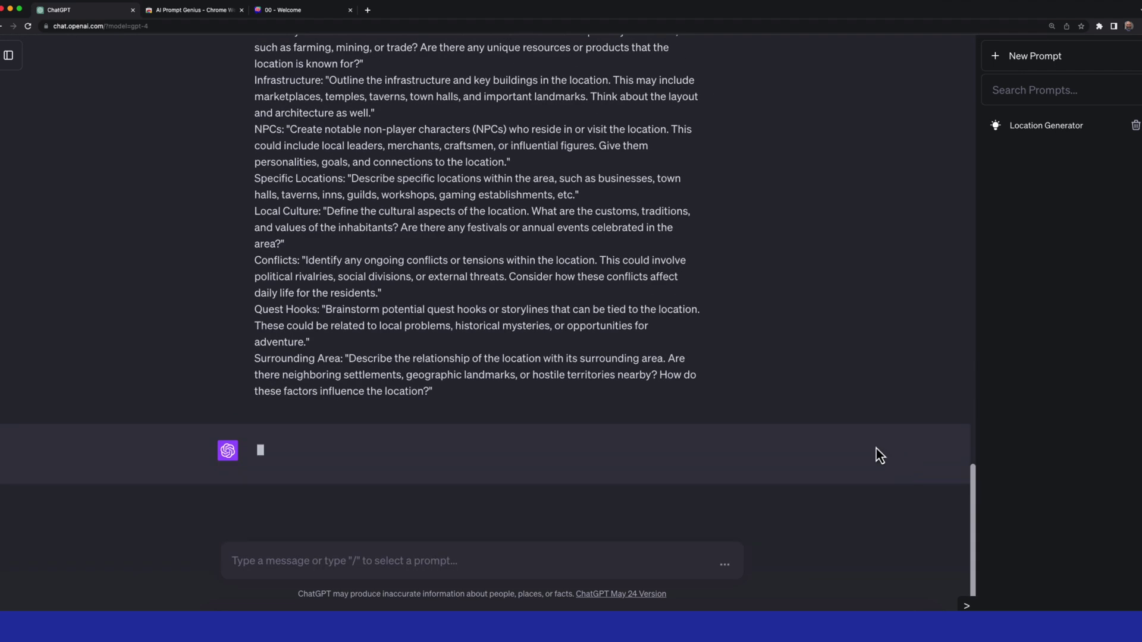
scroll(857, 447, up, 10)
Follow GPT-4's Coppergate reply covering geography, purpose and population as it generates.
scroll(836, 444, down, 15)
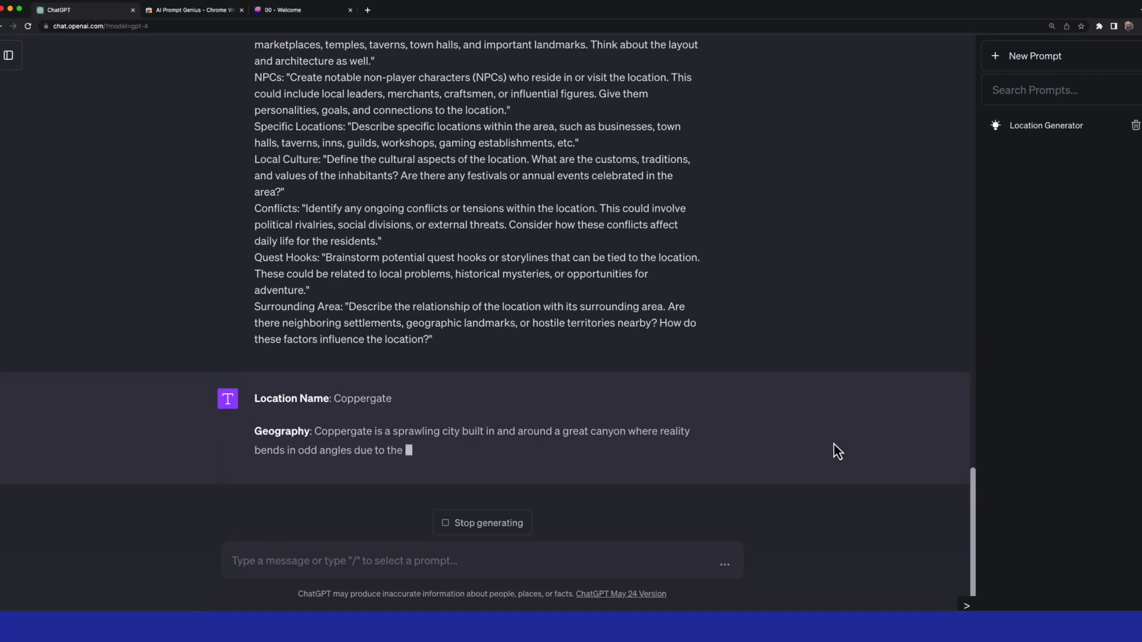